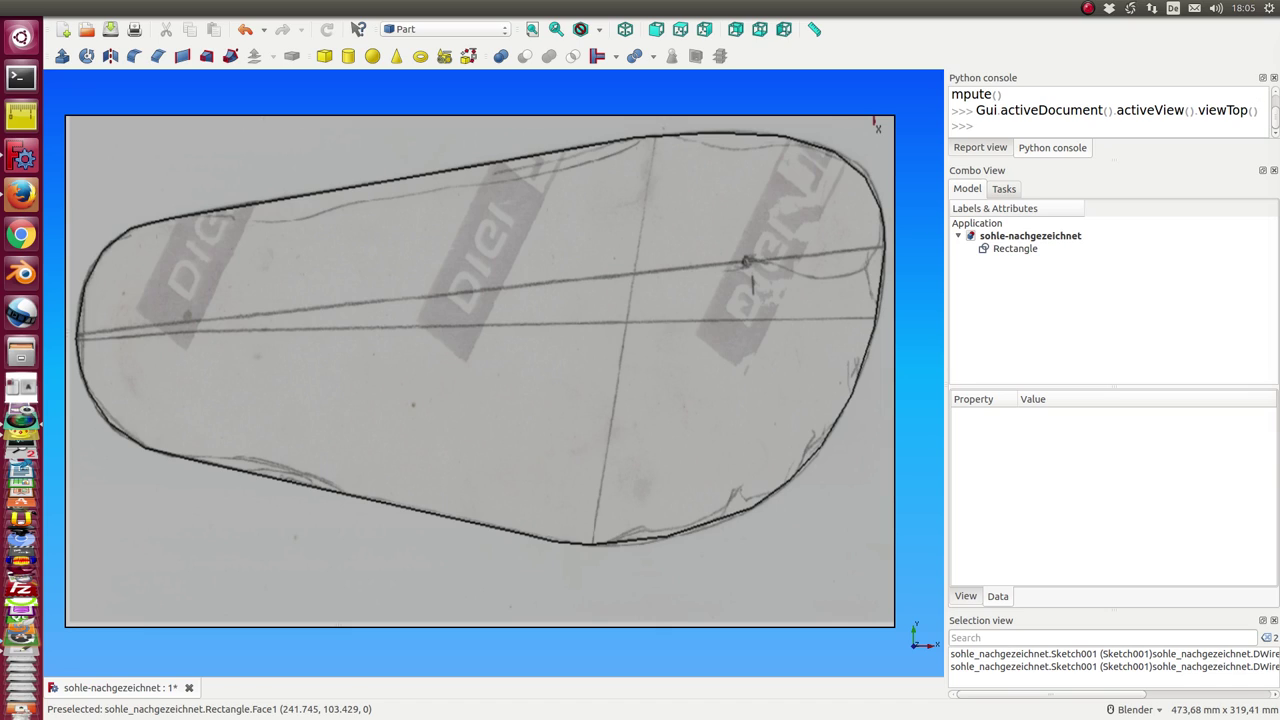
Bring the gedit sketch_python.py window over FreeCAD and widen it so full code lines show
key("alt+Tab")
mouse_move(1193, 40)
left_mouse_down()
mouse_move(545, 14)
mouse_move(520, 87)
left_mouse_up()
left_click_drag(990, 333, 1167, 330)
Highlight Sketcher::SketchObjectPython on line 78 and scroll through the surrounding script code
left_click_drag(736, 386, 985, 386)
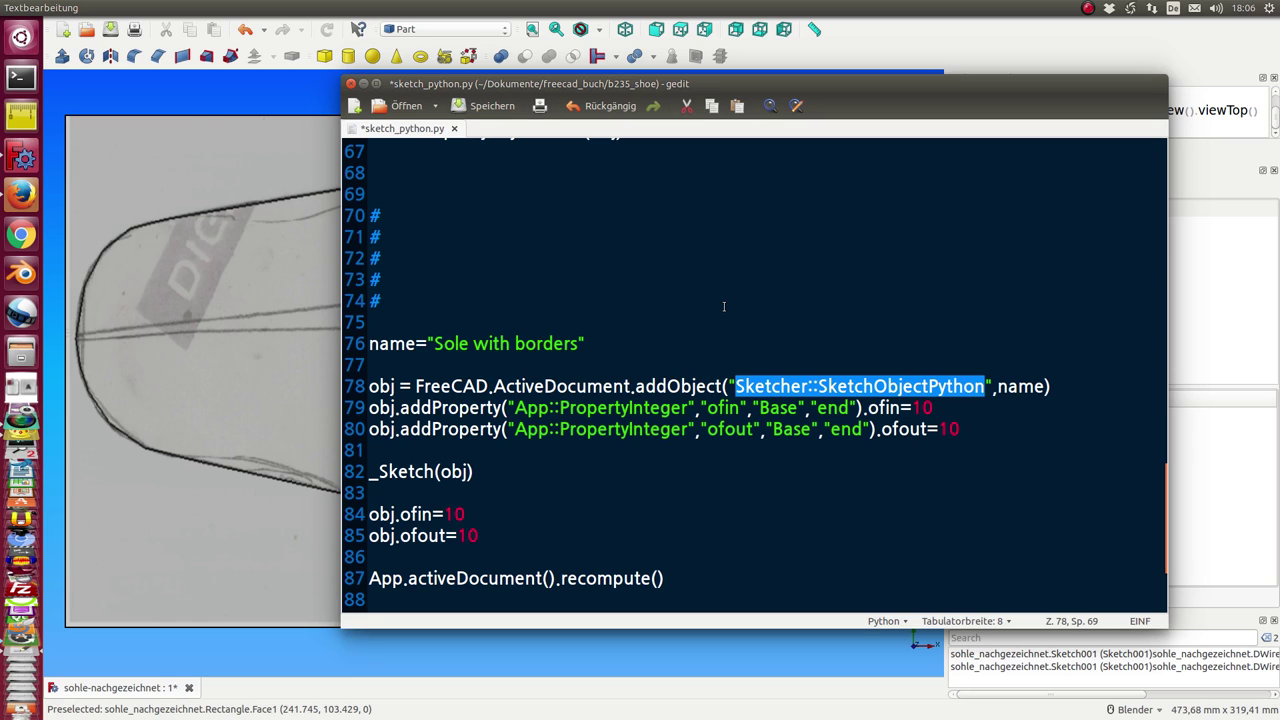
scroll(724, 306, "up", 3)
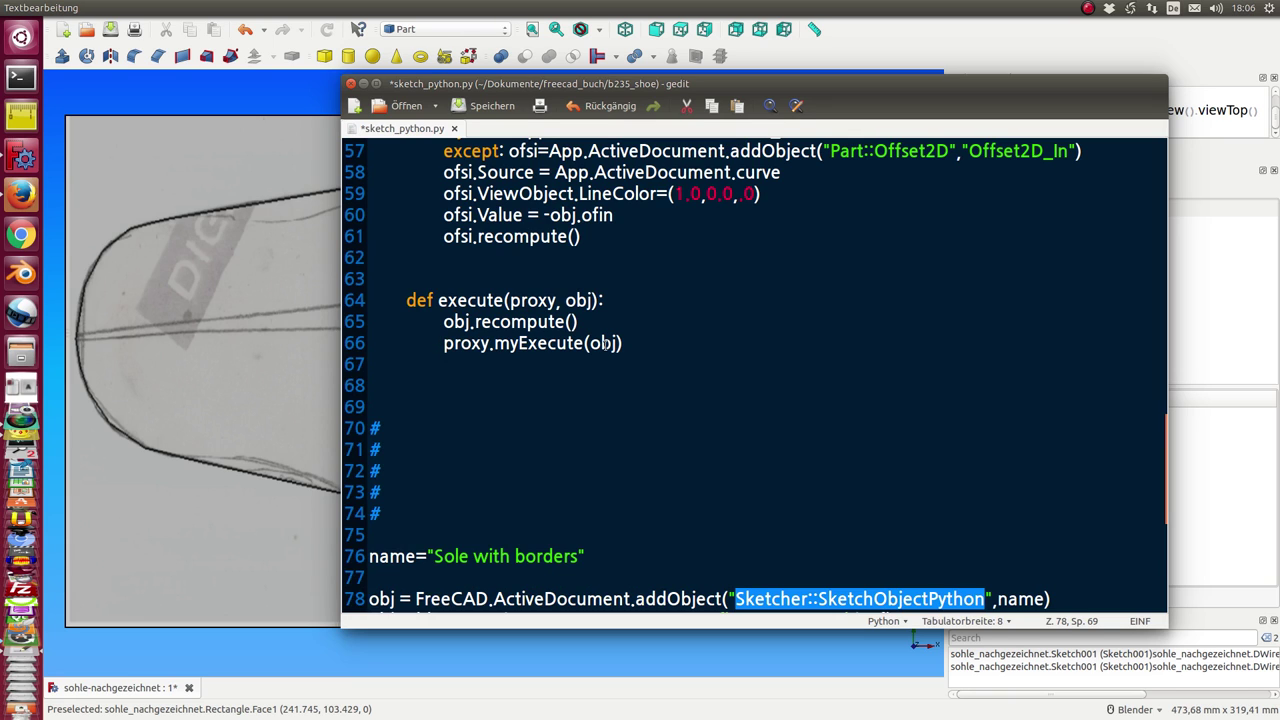
scroll(754, 339, "up", 7)
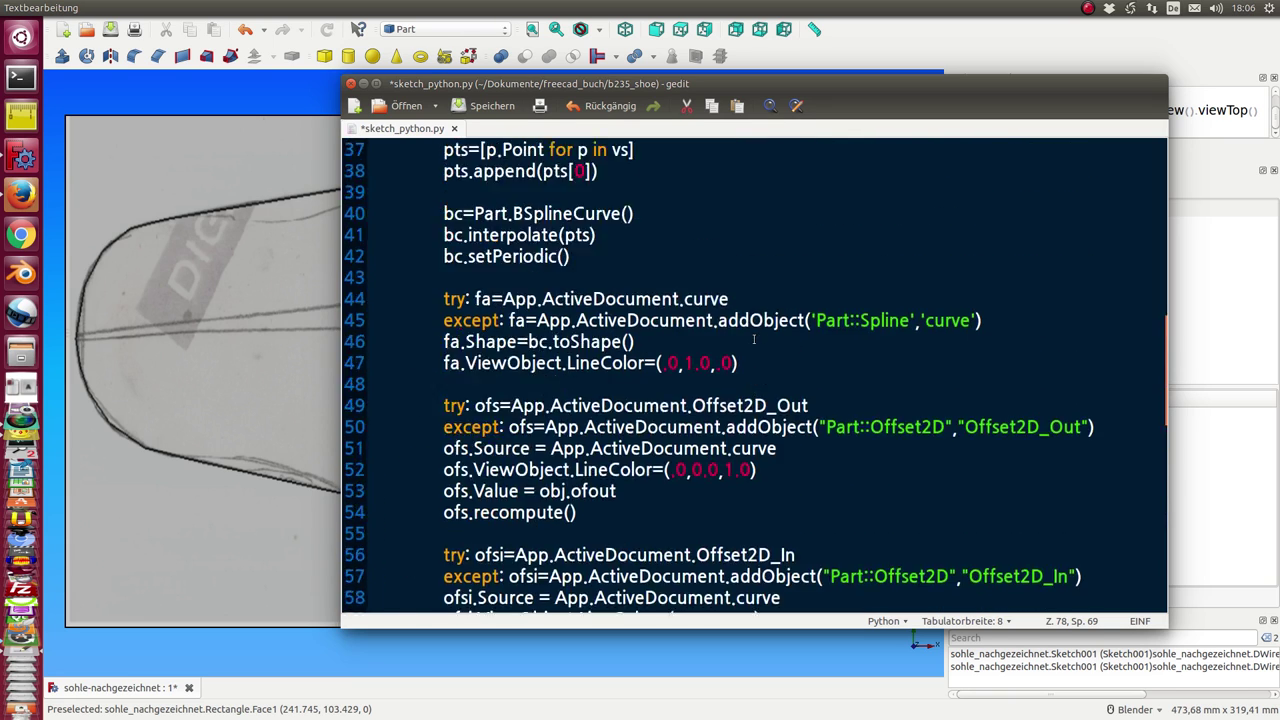
scroll(754, 339, "up", 3)
scroll(754, 339, "down", 2)
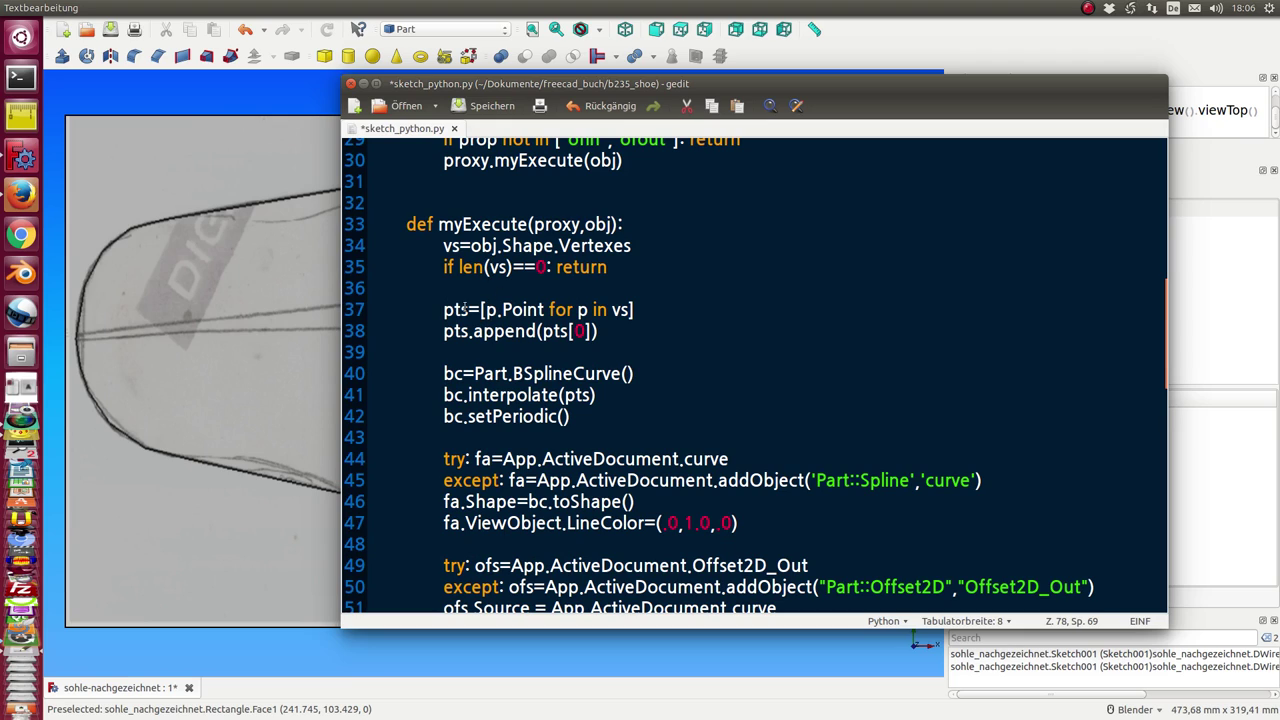
left_click_drag(435, 309, 705, 309)
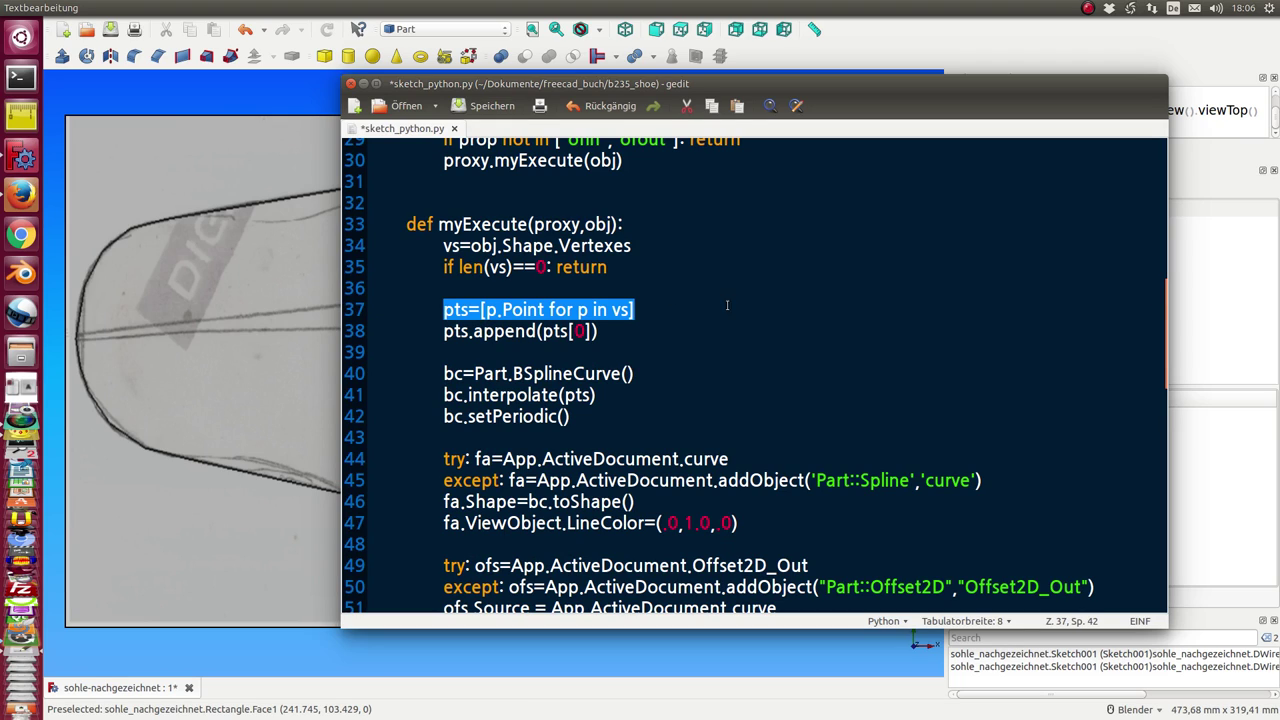
scroll(794, 304, "down", 2)
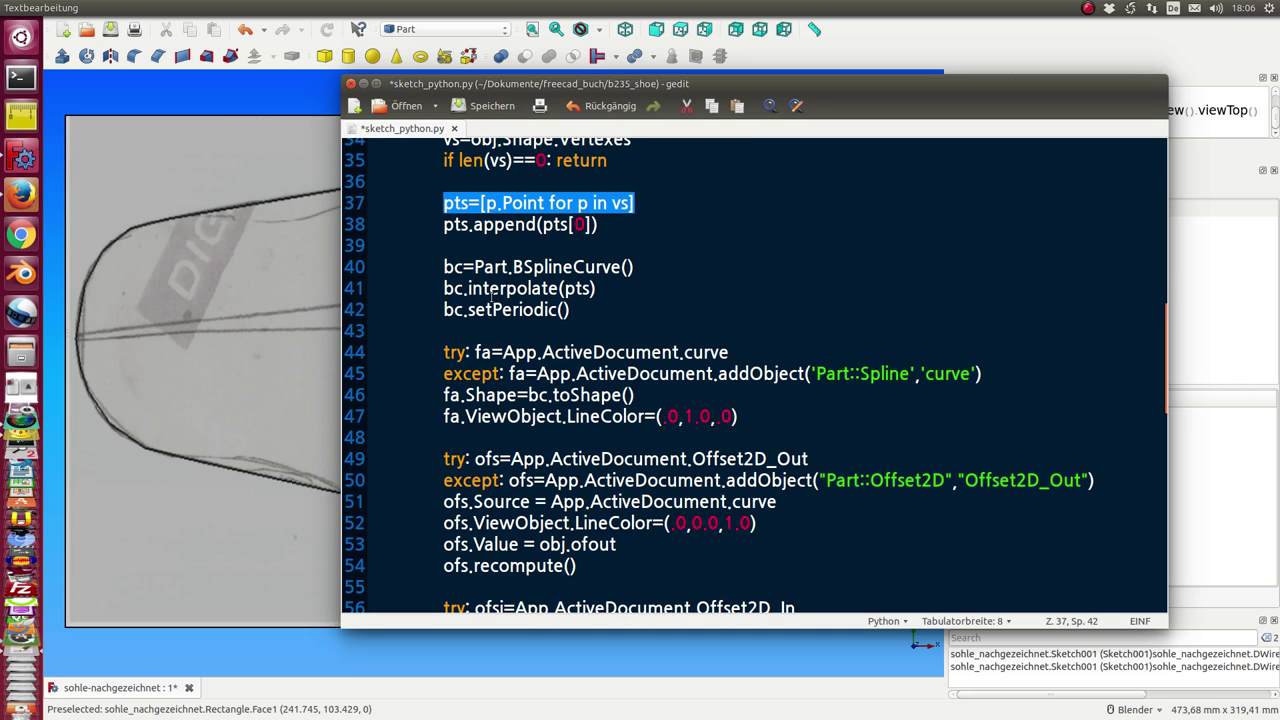
left_click_drag(437, 266, 650, 284)
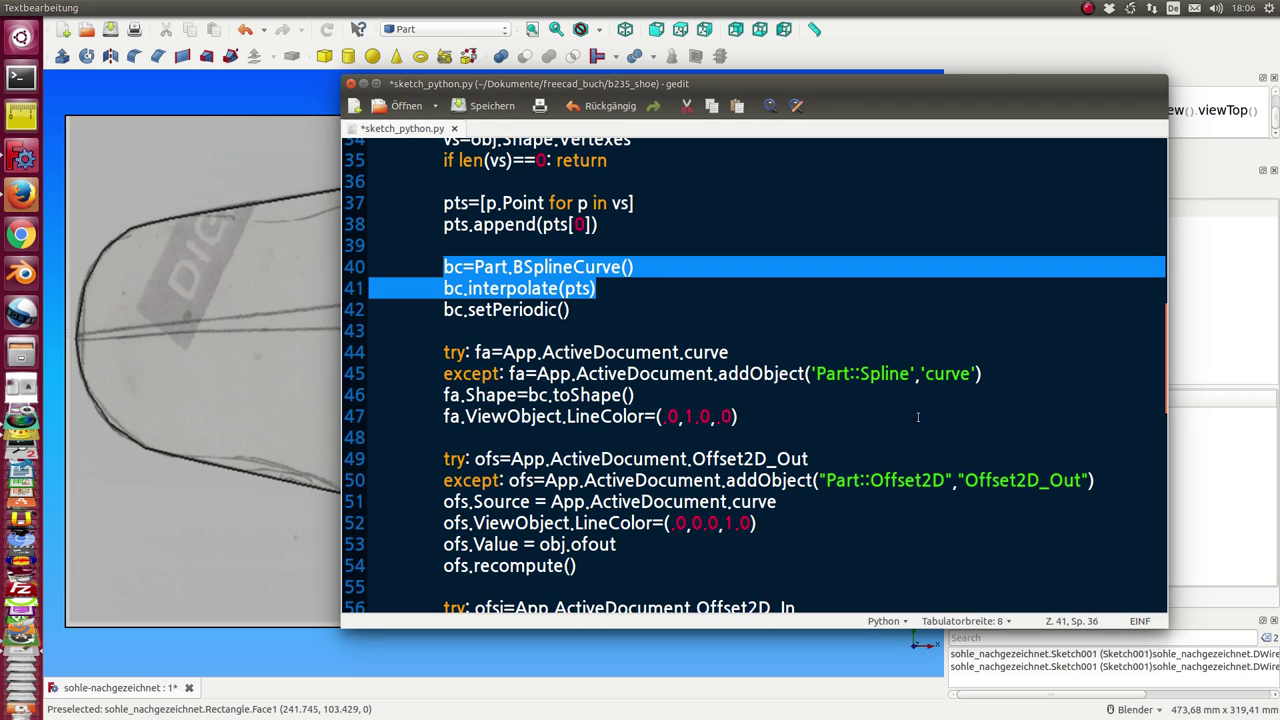
scroll(912, 410, "down", 1)
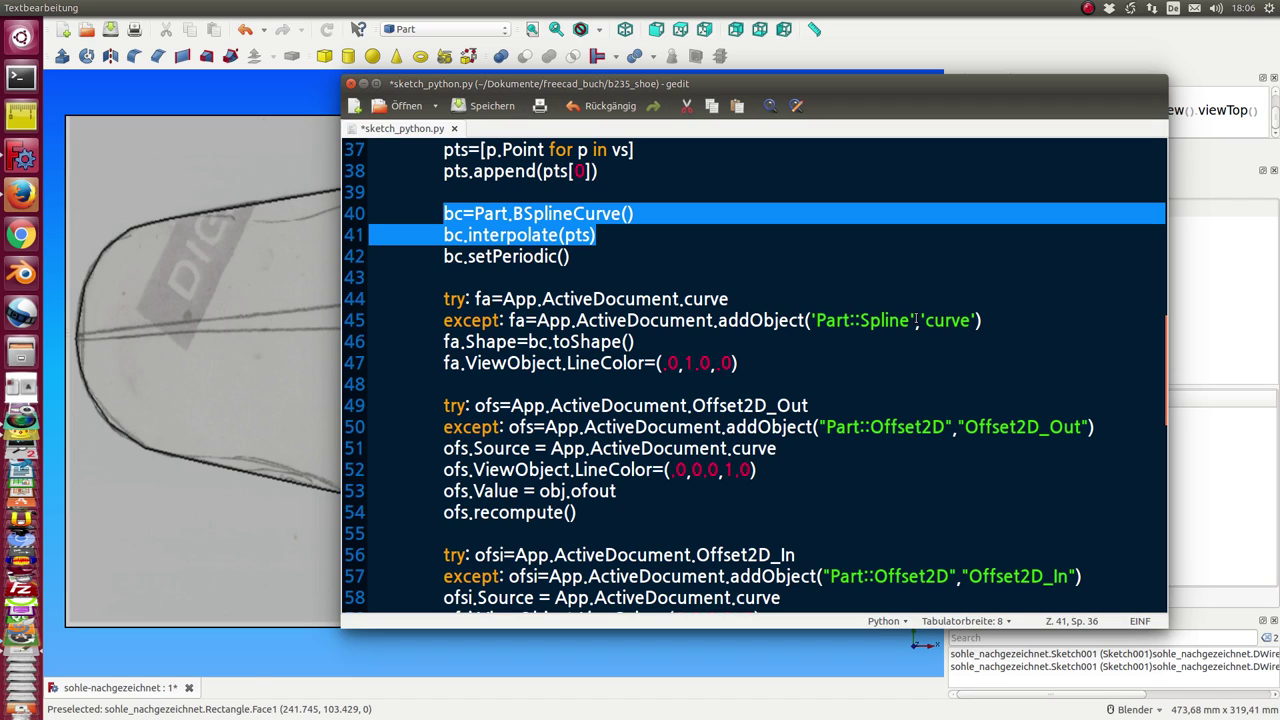
left_click_drag(914, 320, 985, 320)
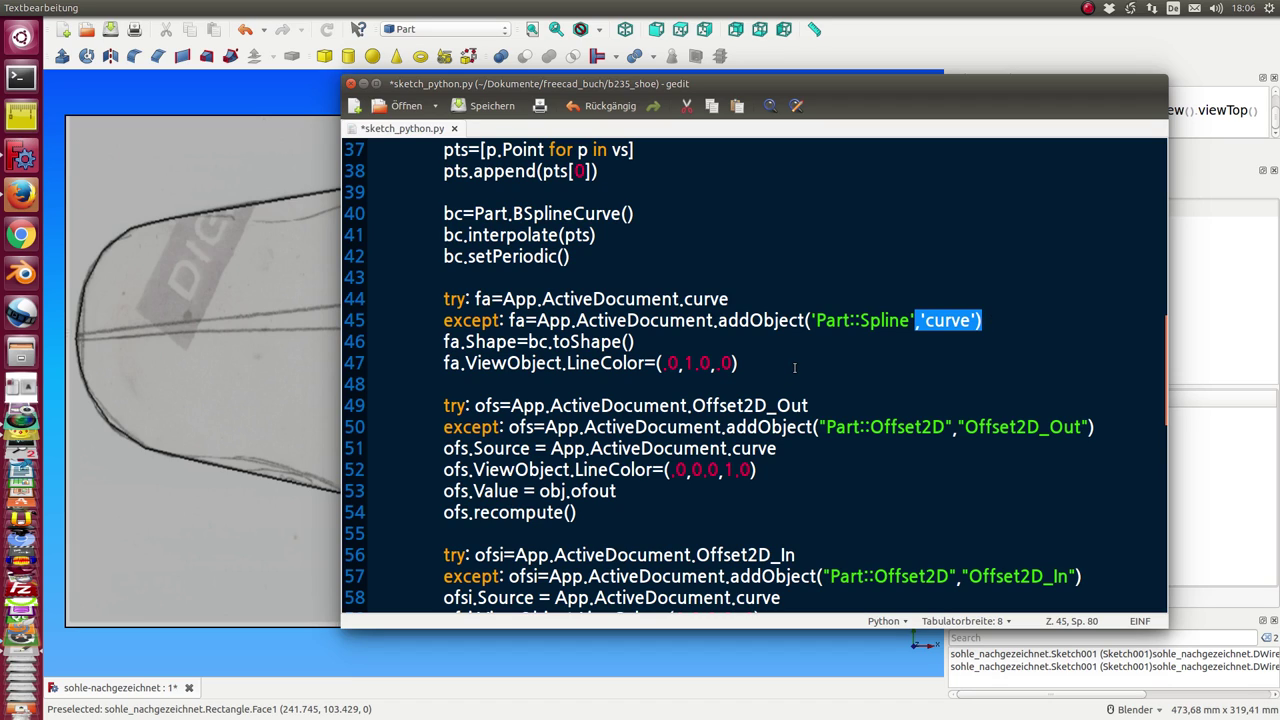
scroll(794, 368, "down", 1)
left_click_drag(548, 352, 809, 348)
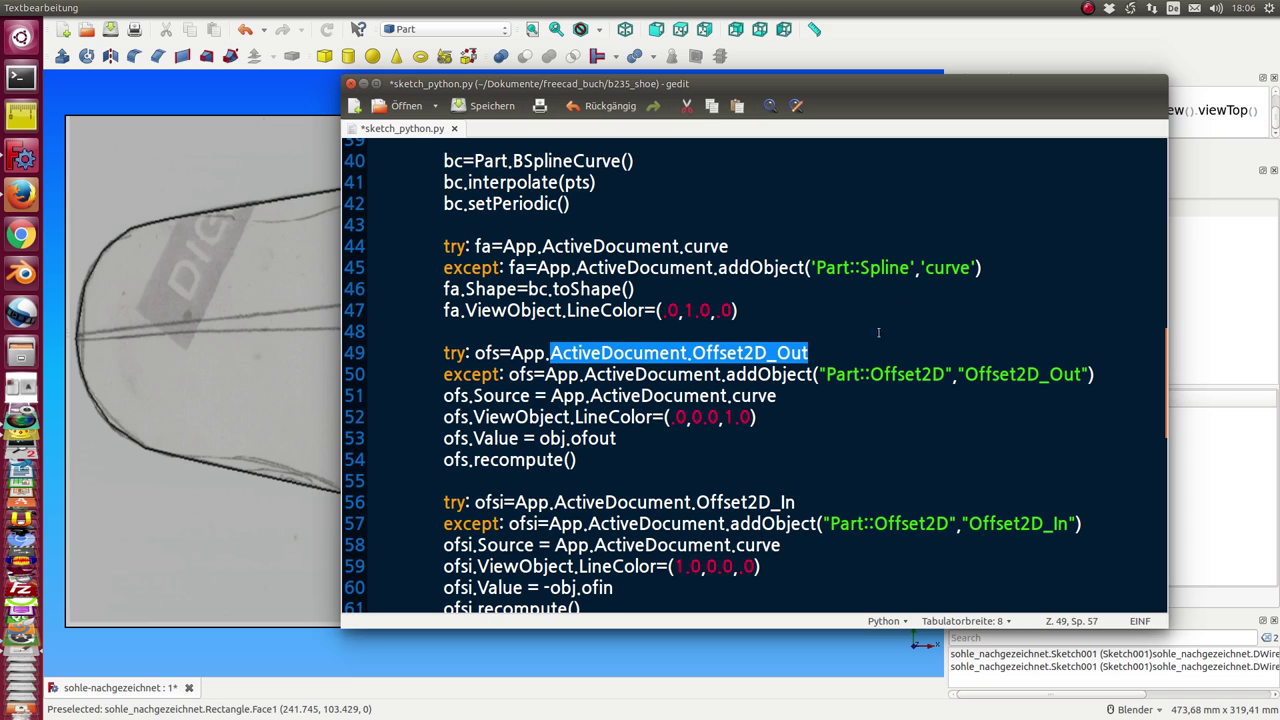
scroll(871, 451, "down", 1)
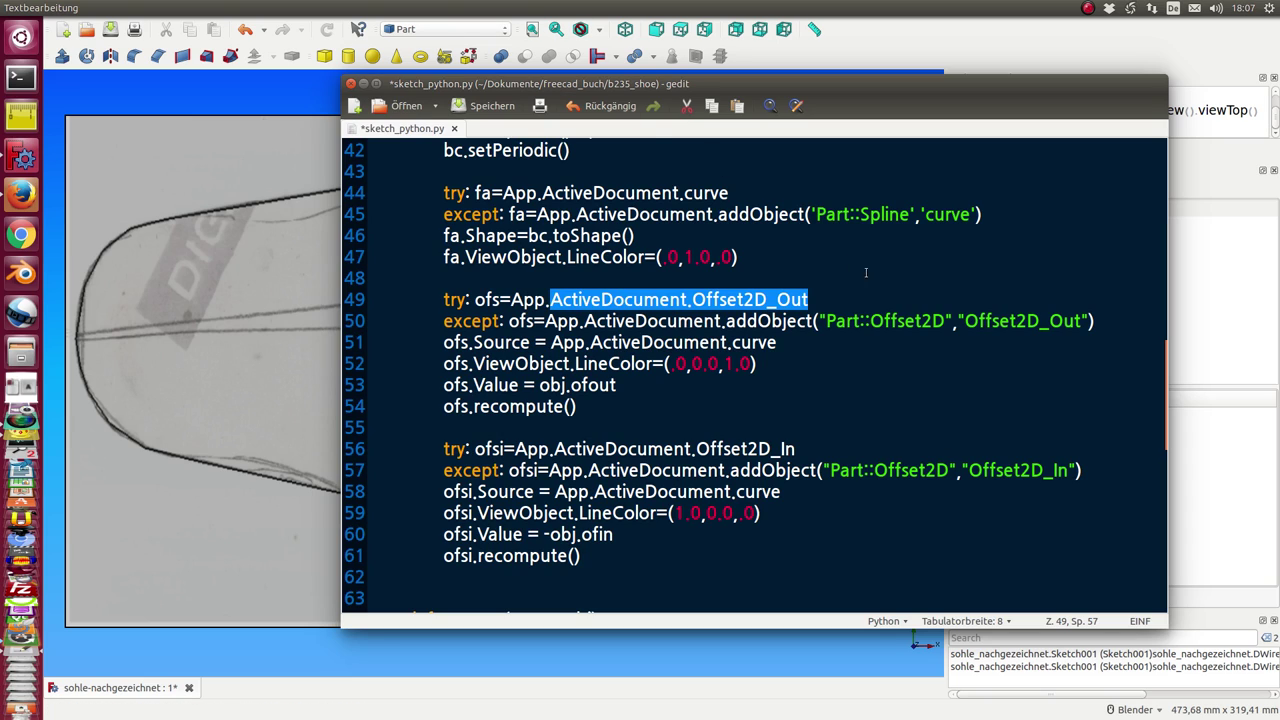
left_click(913, 274)
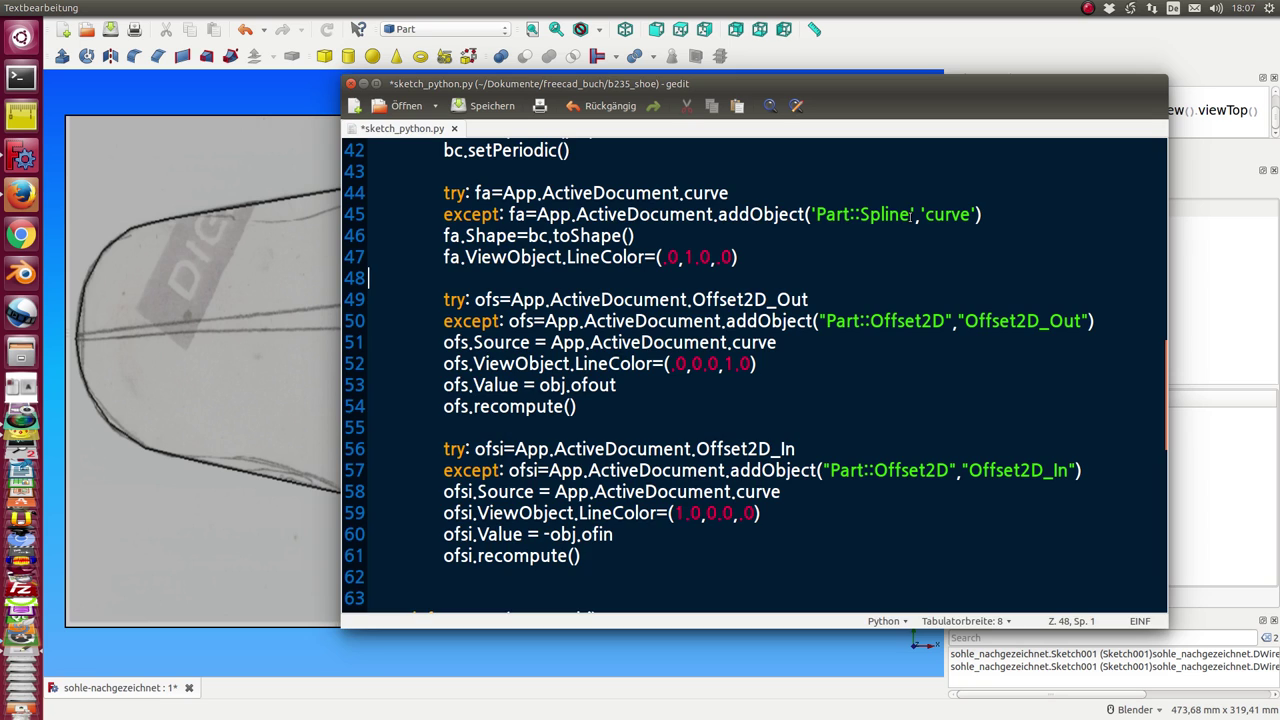
Paste the whole sketch_python.py script into FreeCAD's Python console, then select the new Sole_with_borders sketch
key("ctrl+a")
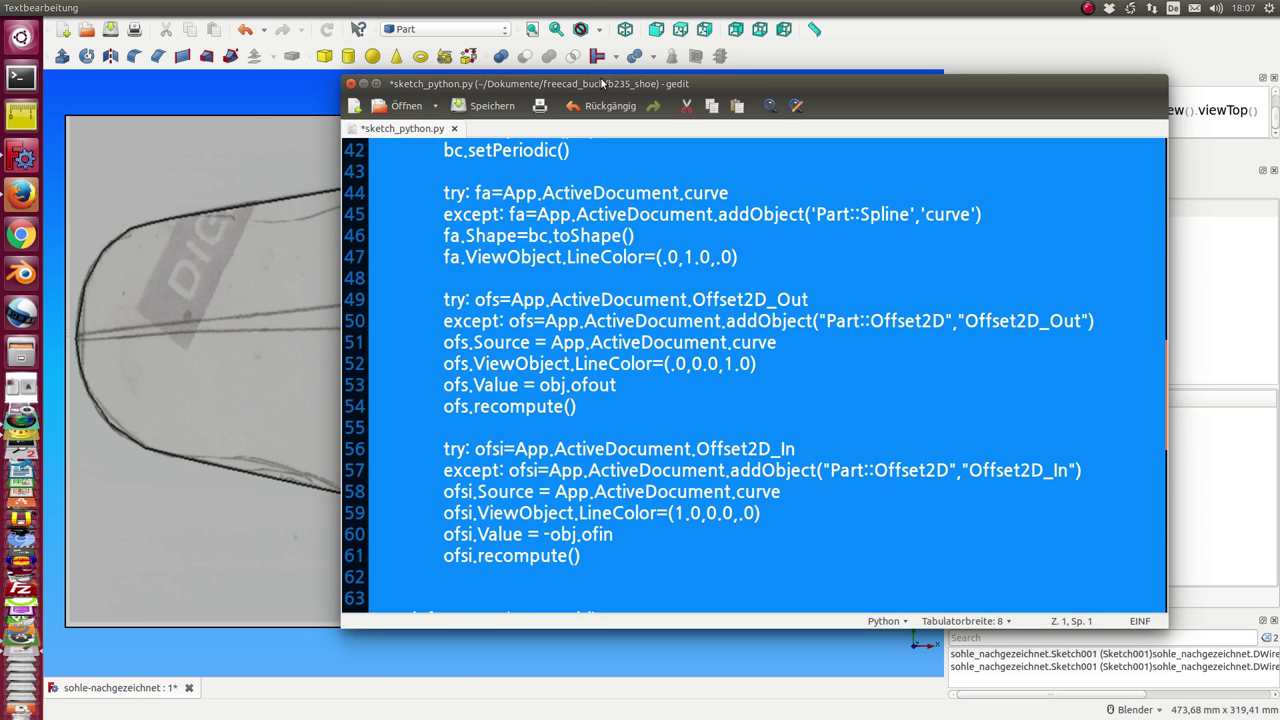
key("alt+Tab")
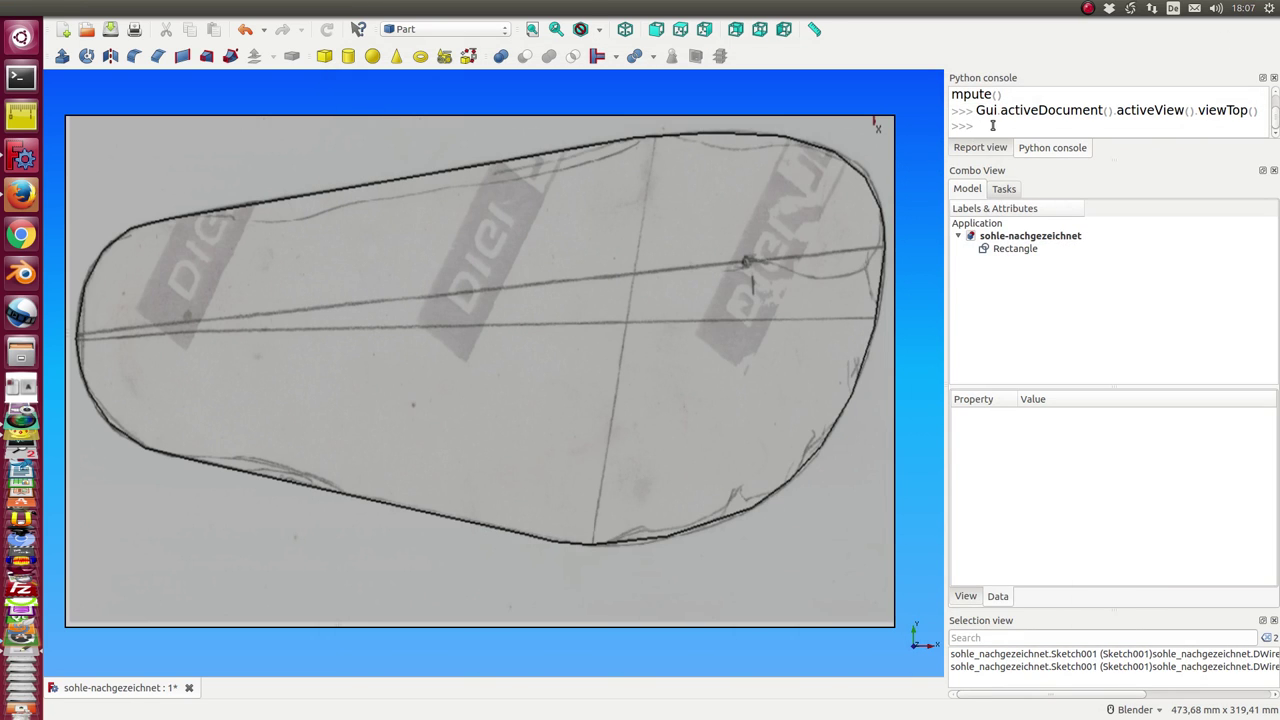
left_click(992, 125)
key("ctrl+v")
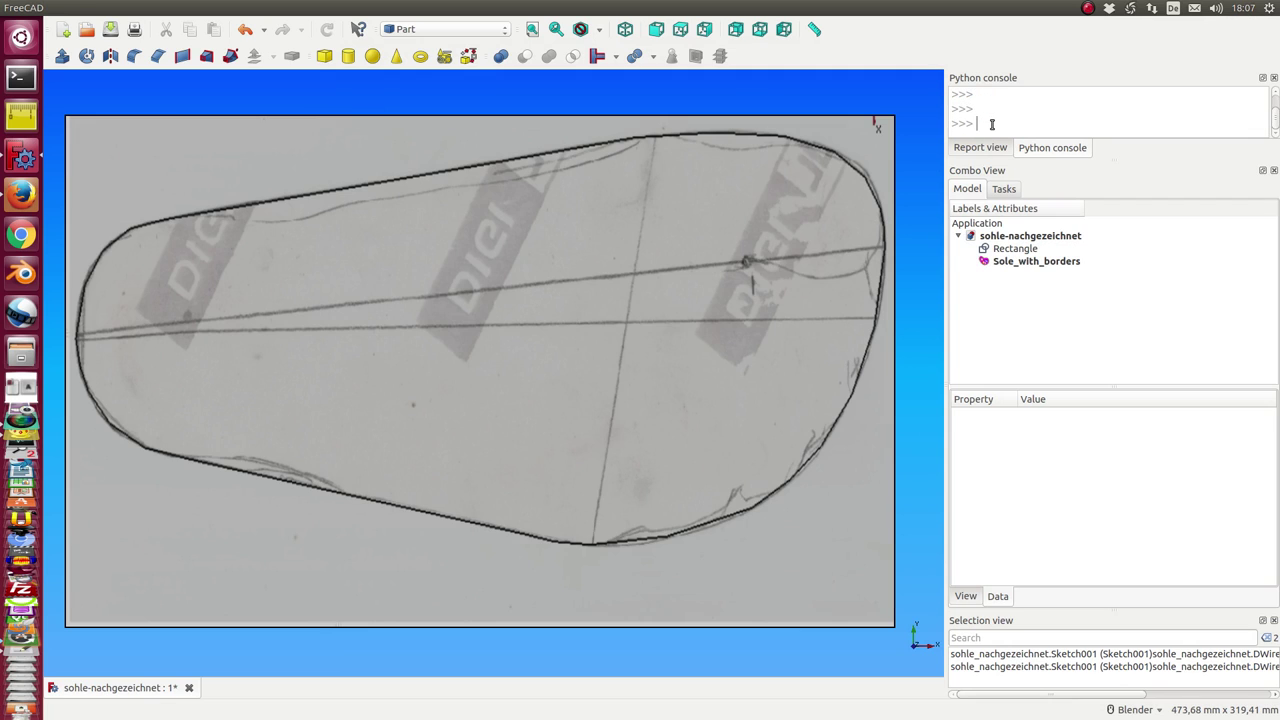
left_click(1016, 264)
Open Sole_with_borders in Sketcher and trace a polyline from the left tip along the sole's upper edge
double_click(1015, 262)
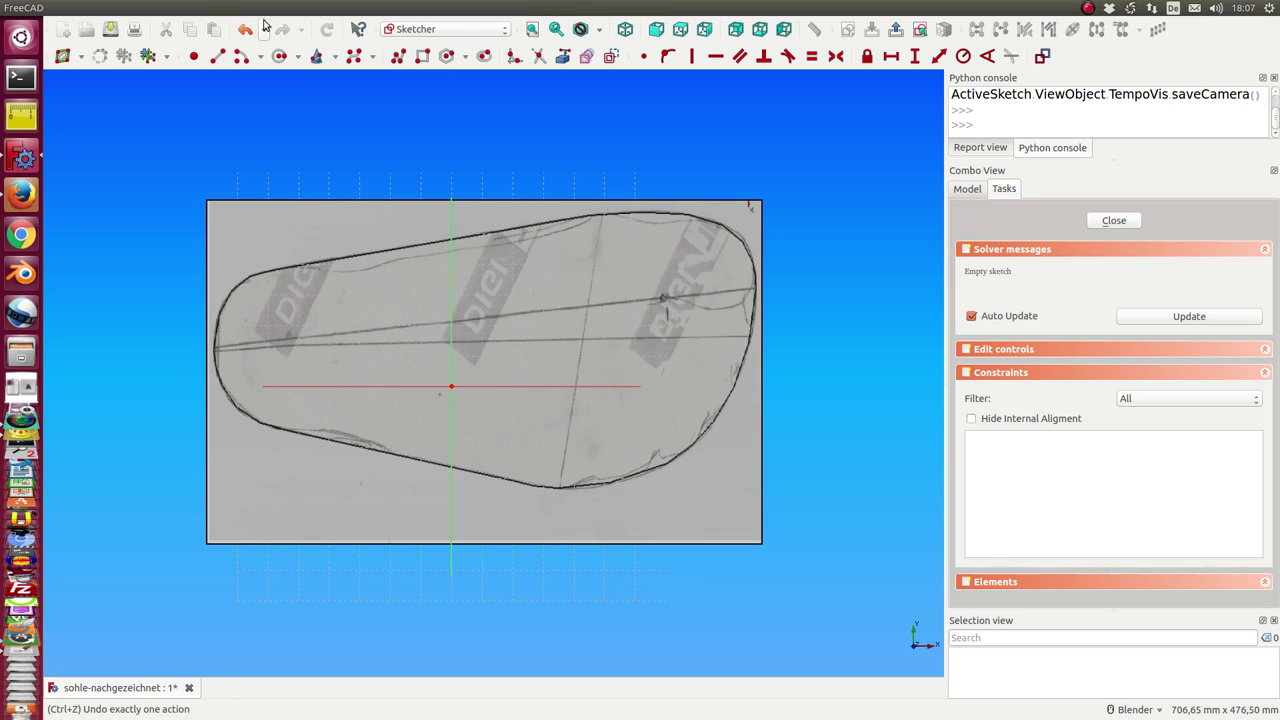
left_click(397, 58)
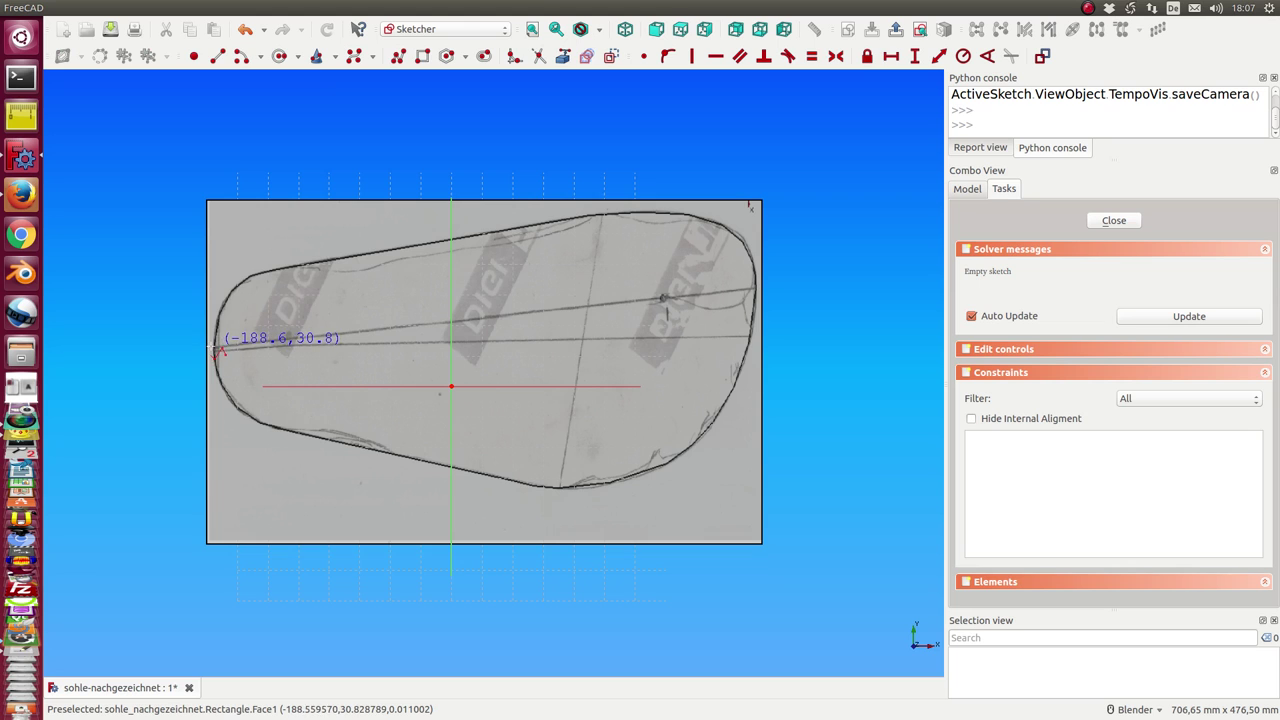
left_click(211, 347)
left_click(229, 285)
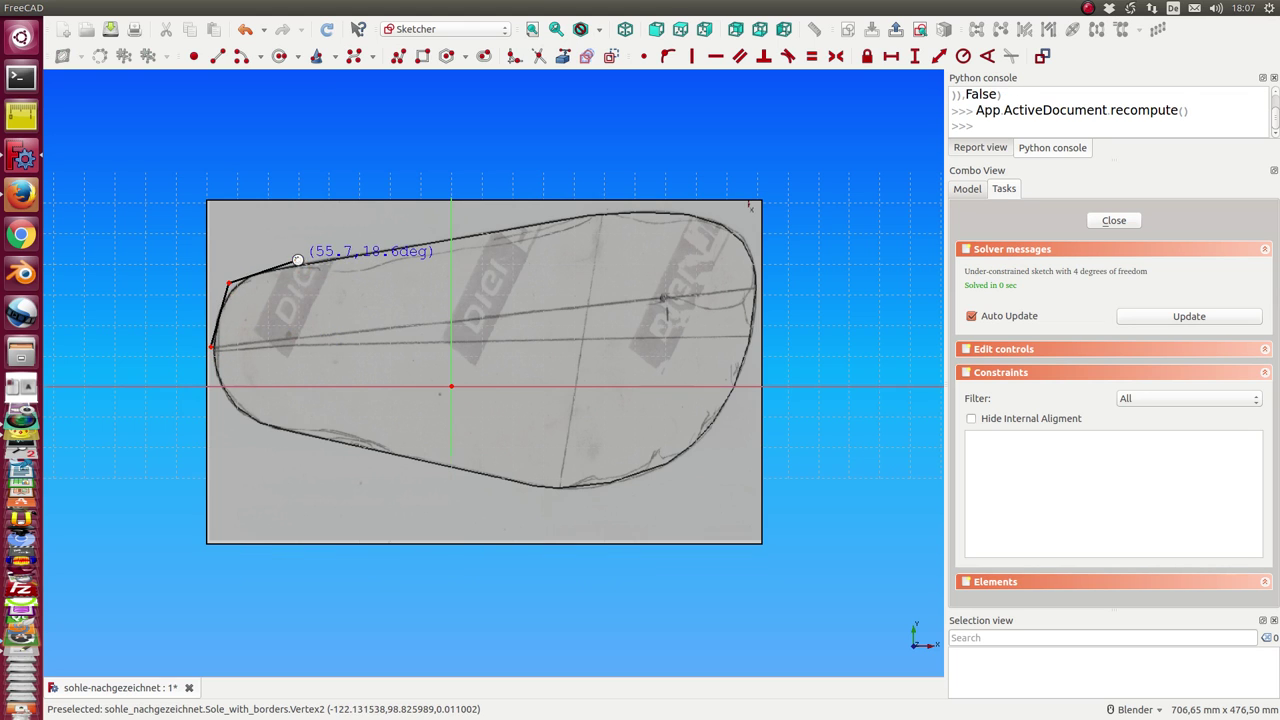
left_click(296, 262)
left_click(381, 251)
left_click(439, 241)
left_click(546, 222)
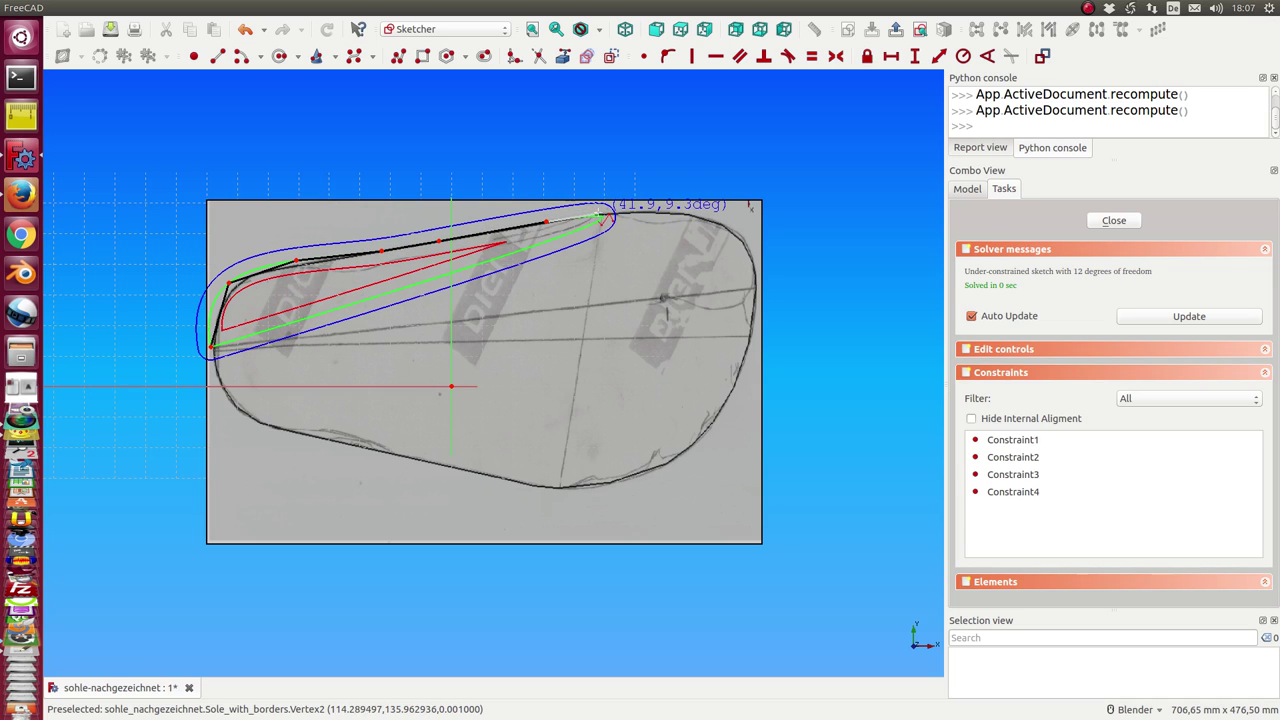
left_click(601, 214)
left_click(679, 214)
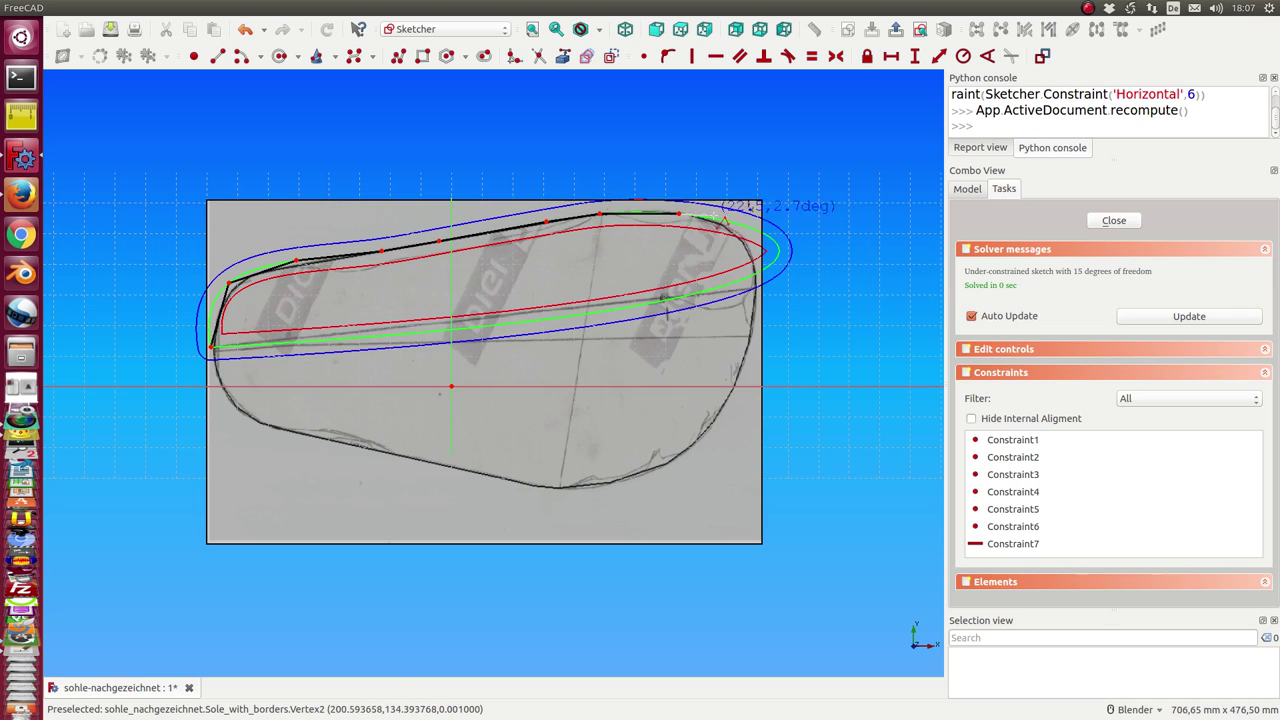
Continue the polyline around the toe and lower edge back to the left tip, then finish it
left_click(733, 231)
left_click(758, 280)
left_click(744, 362)
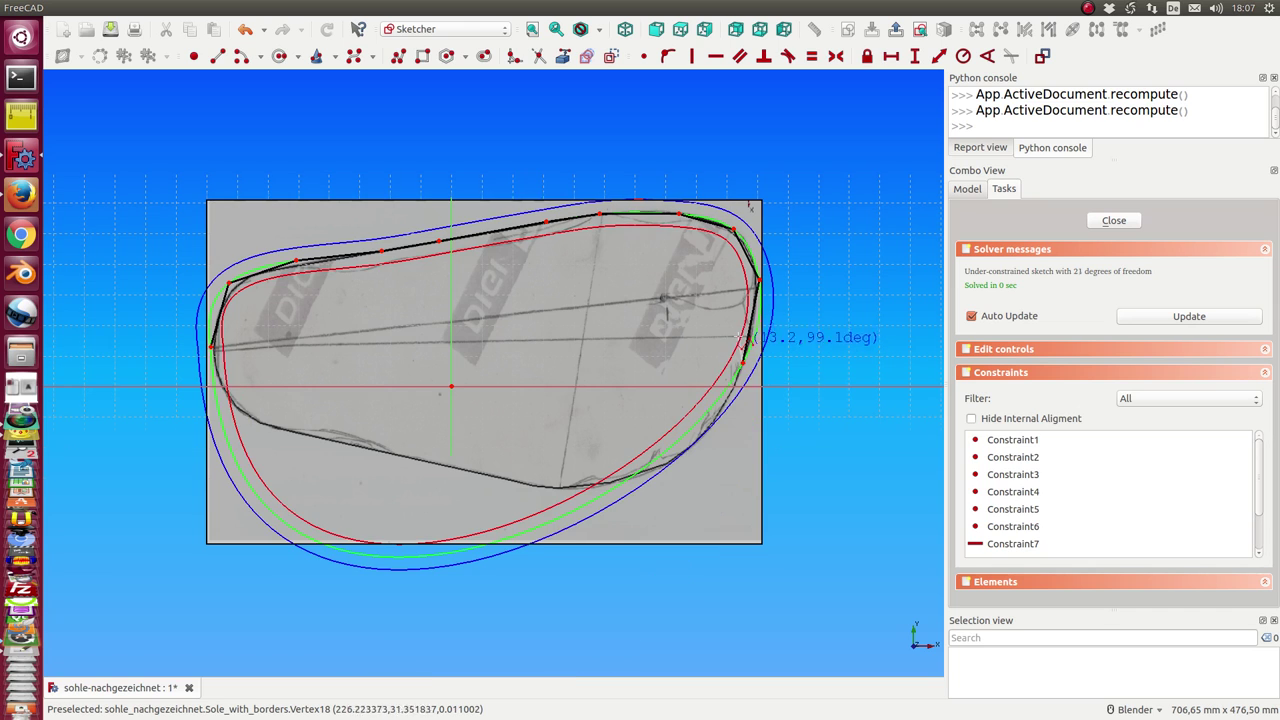
left_click(697, 444)
left_click(601, 485)
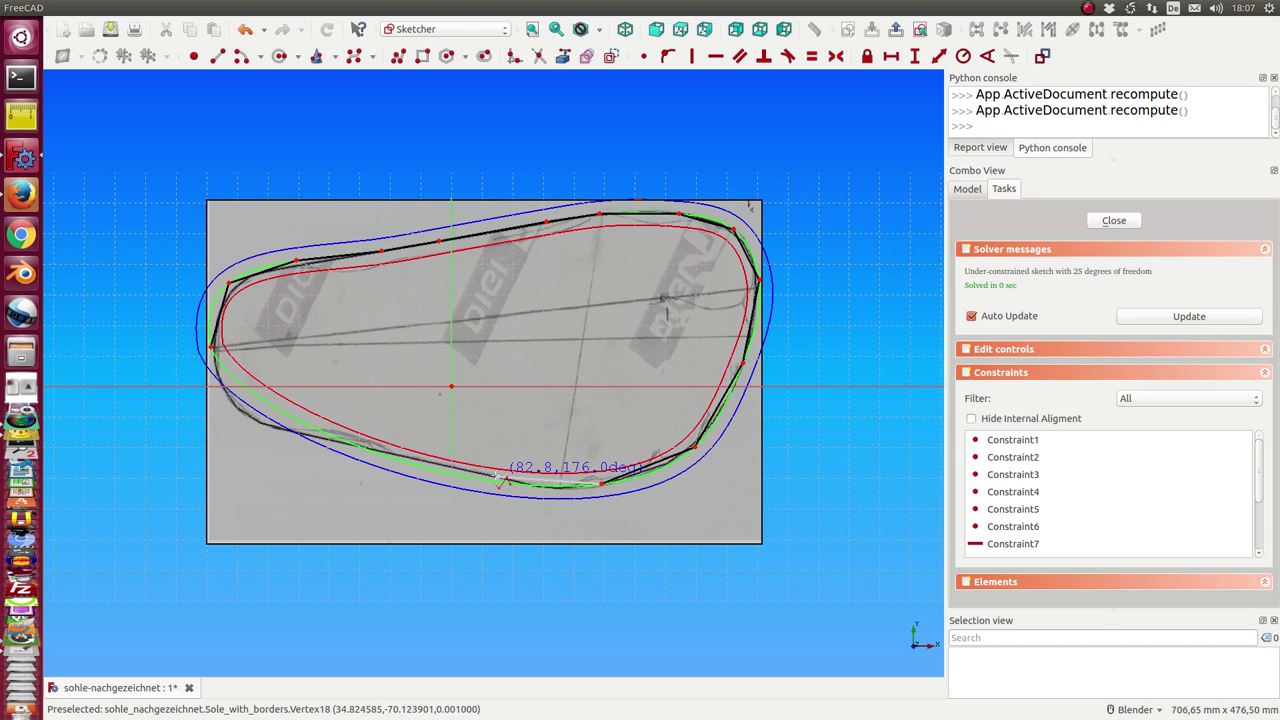
left_click(492, 474)
left_click(386, 372)
left_click(273, 474)
left_click(217, 433)
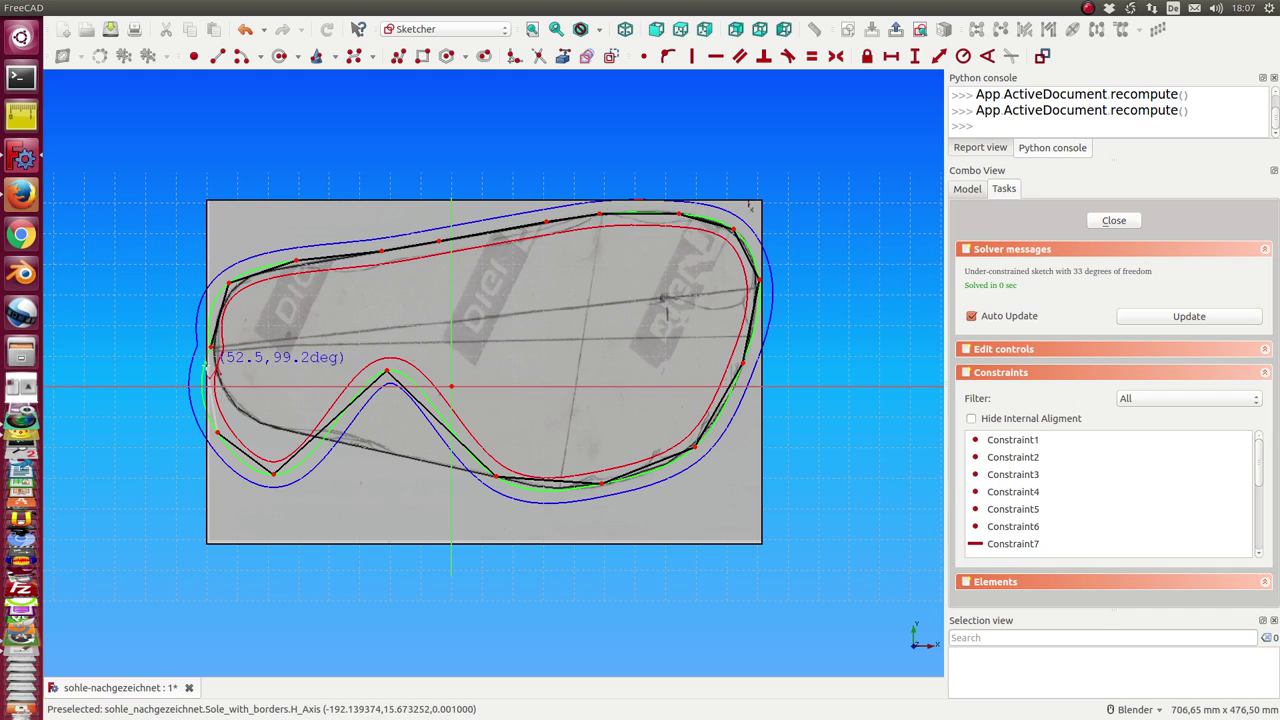
left_click(210, 387)
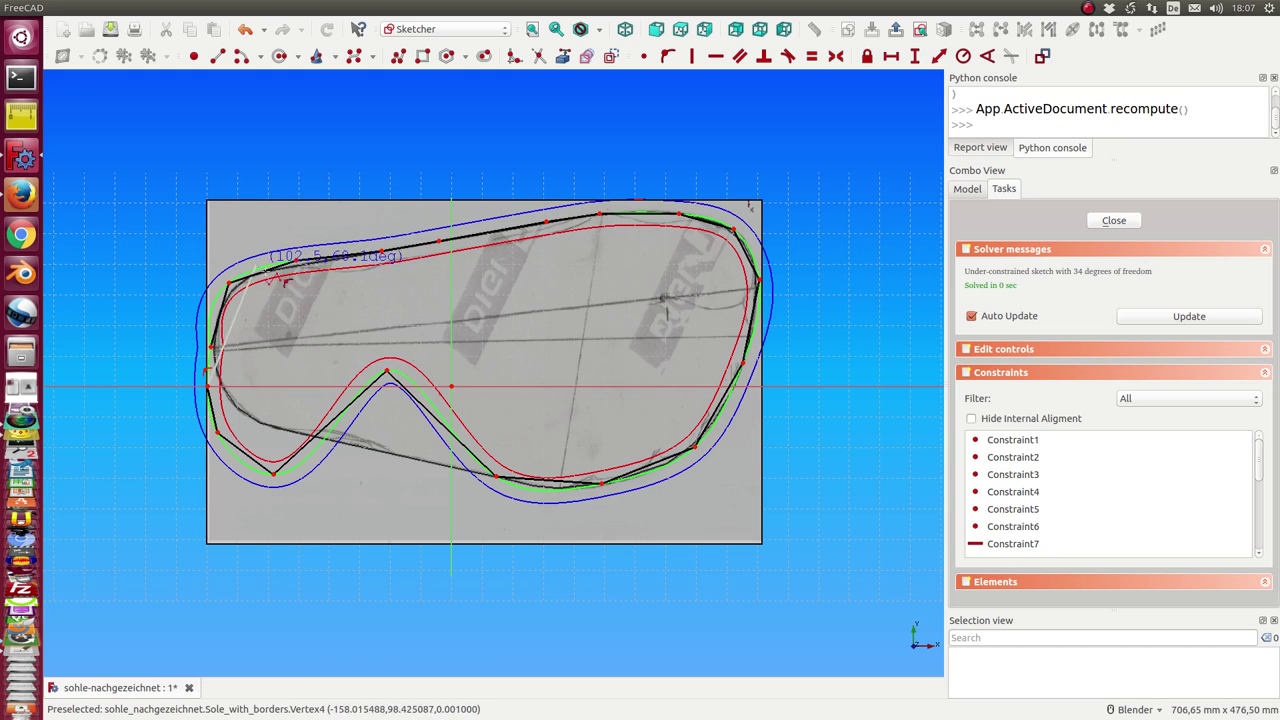
right_click(770, 173)
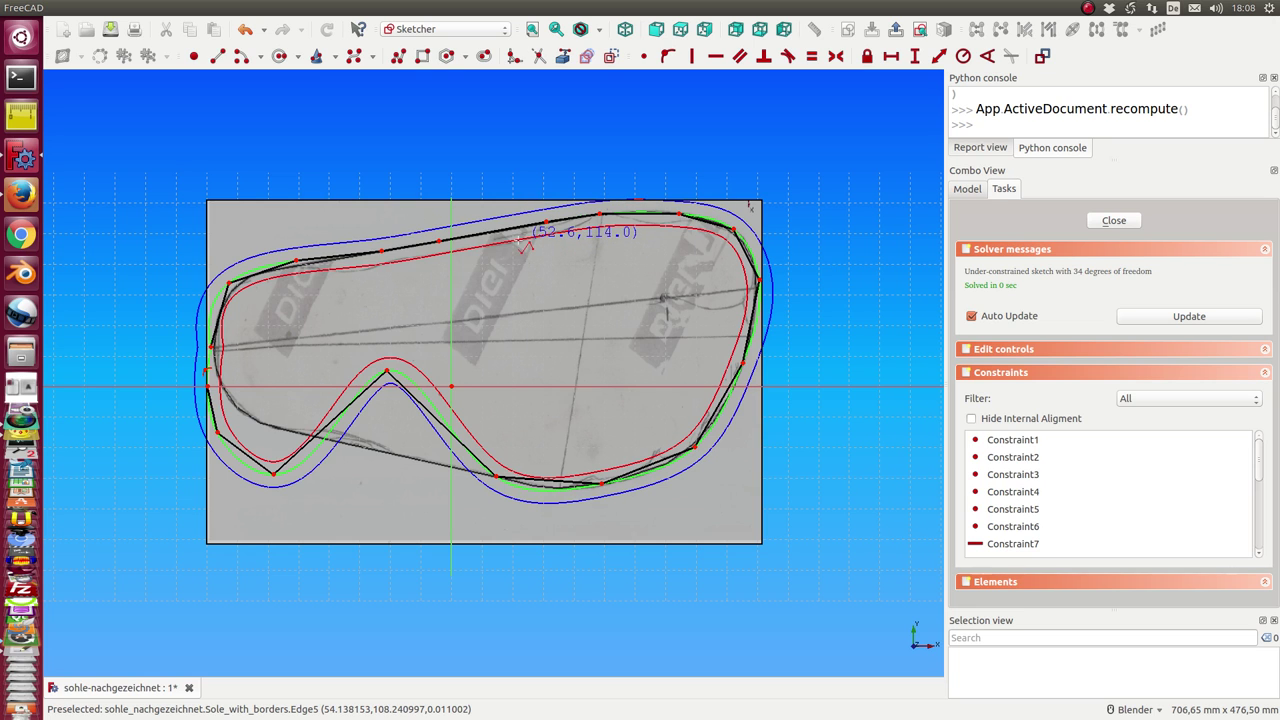
Close the sketch and hide the background Rectangle and the Sole_with_borders polyline
left_click(1107, 222)
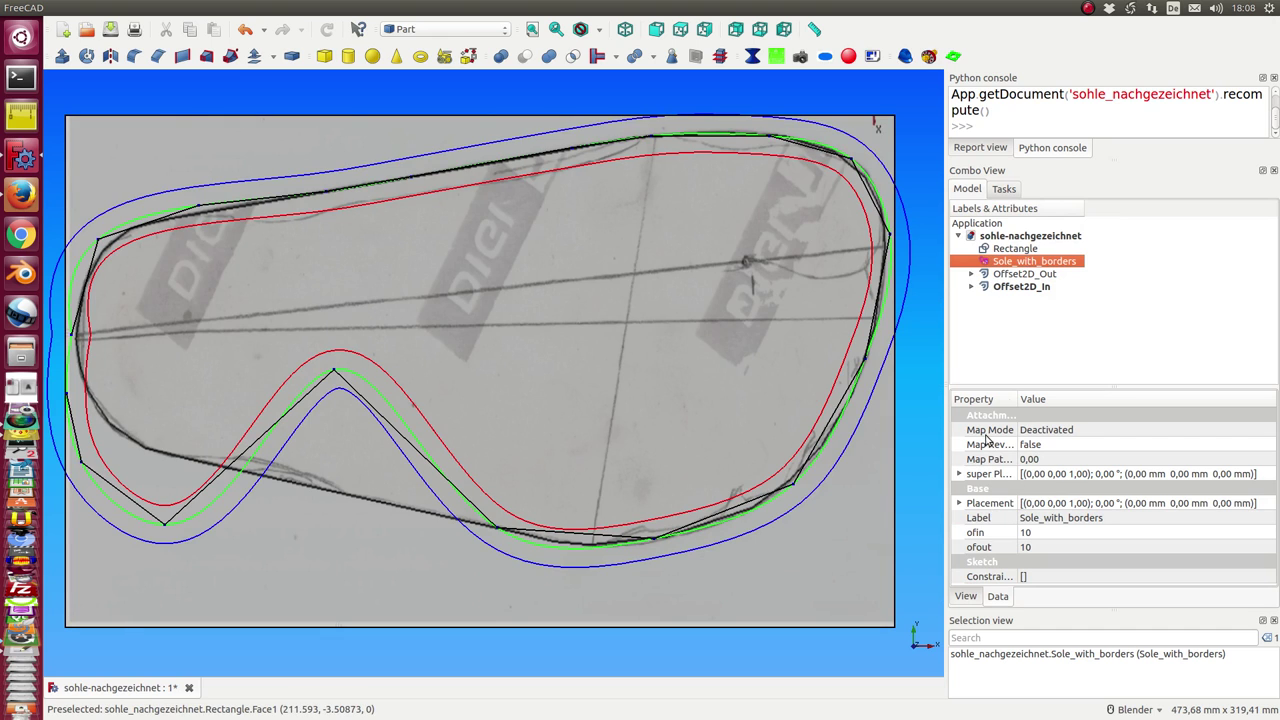
left_click(1016, 249)
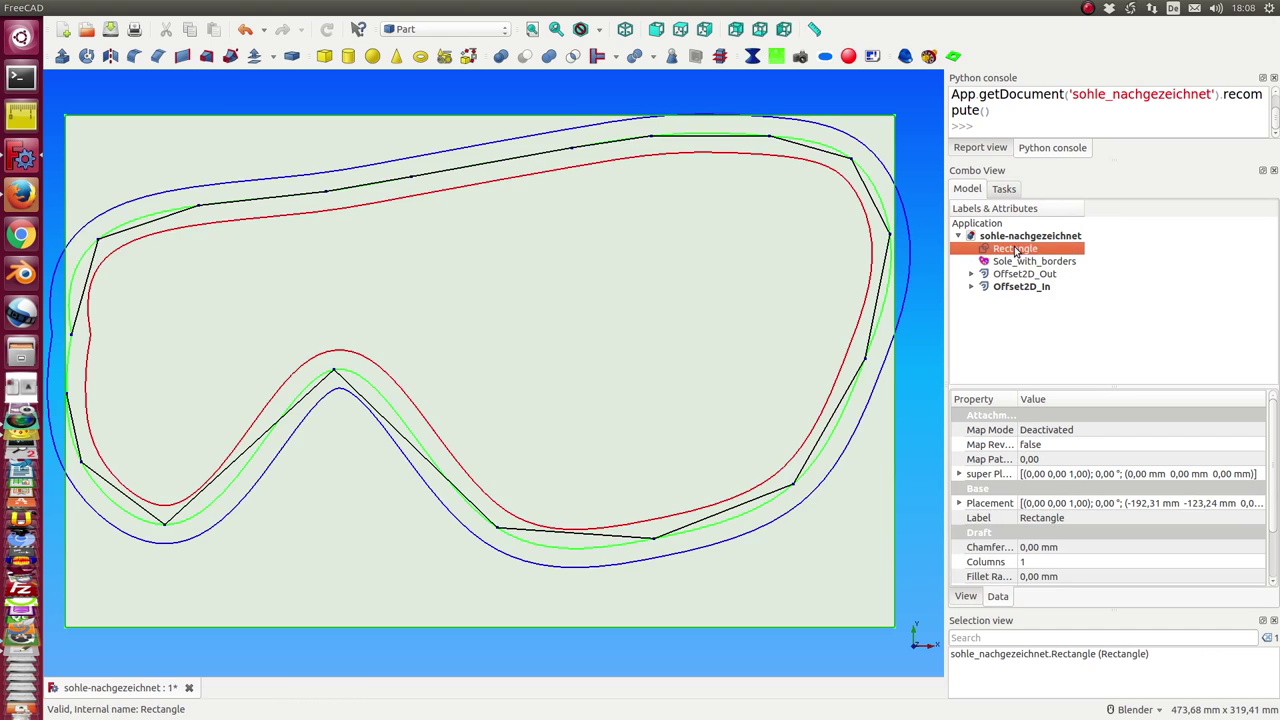
key("space")
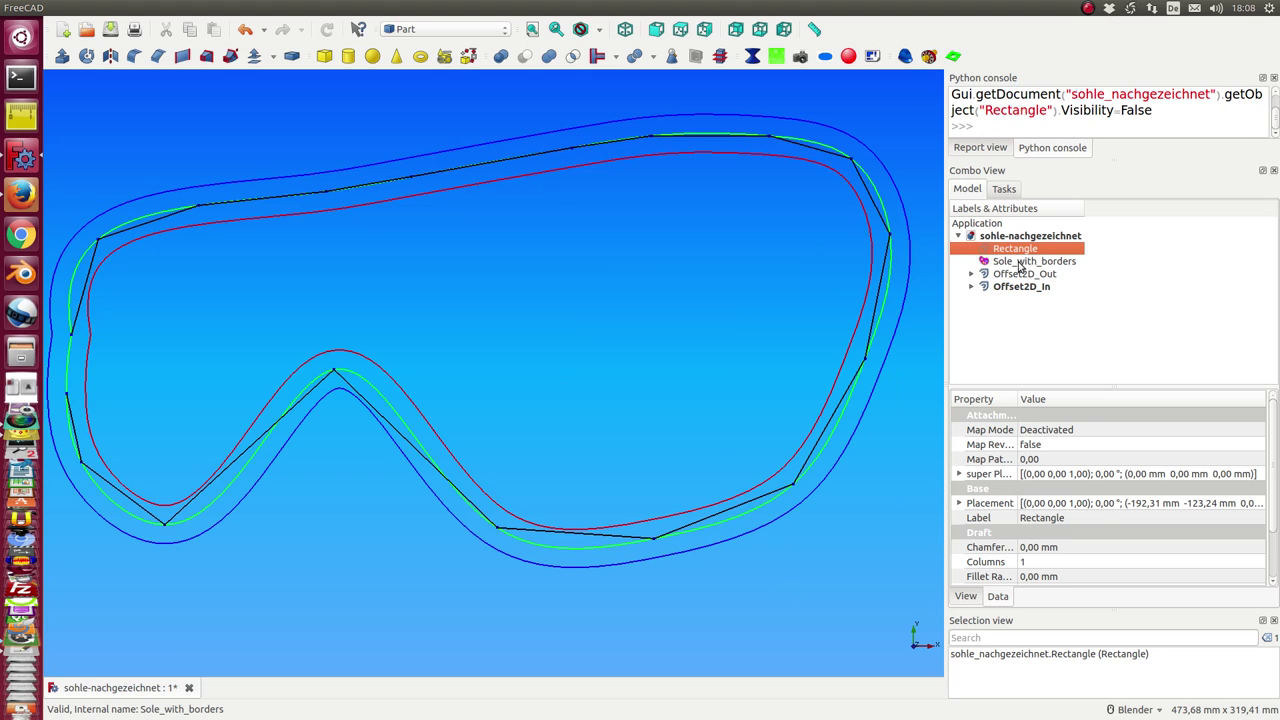
left_click(1020, 262)
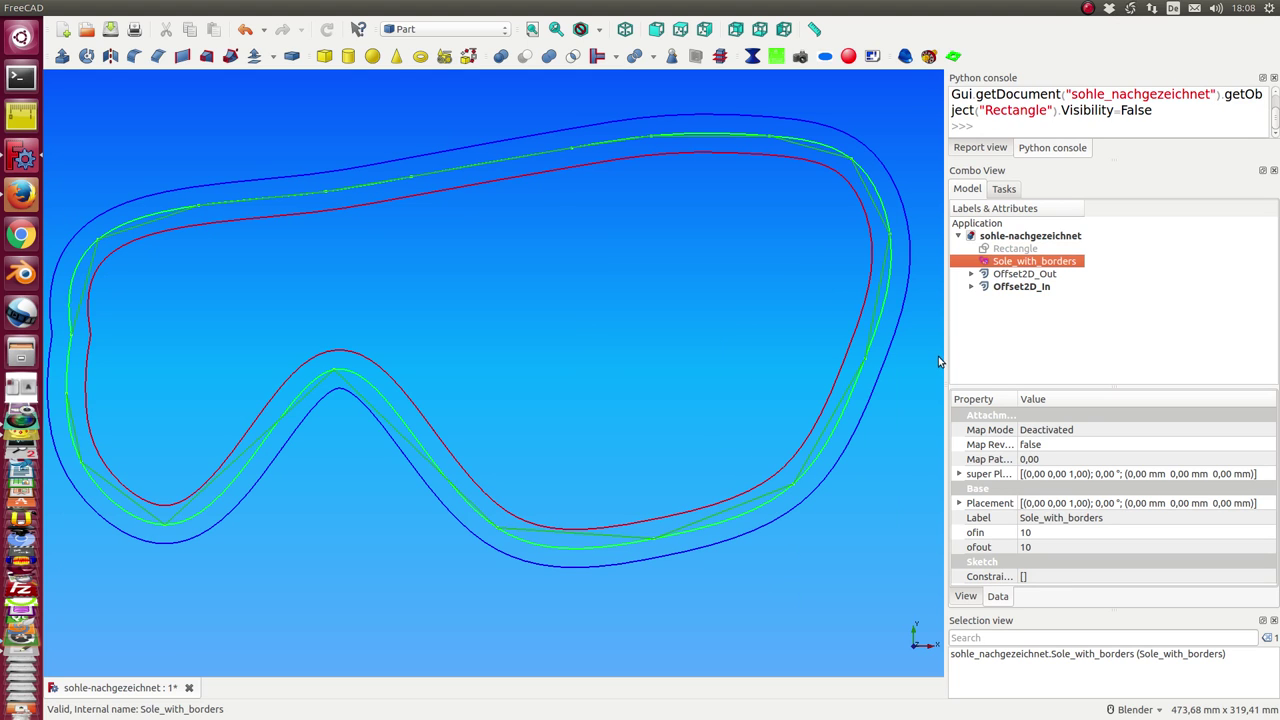
left_click(921, 140)
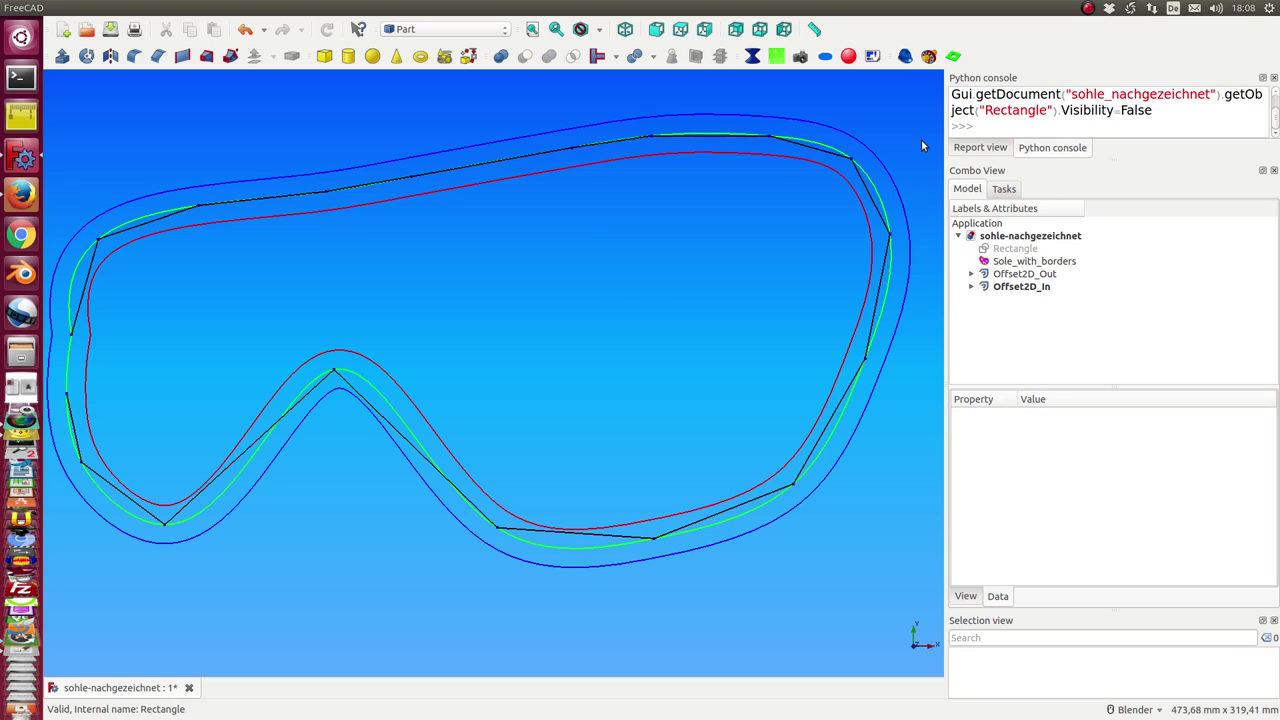
left_click(1005, 263)
key("space")
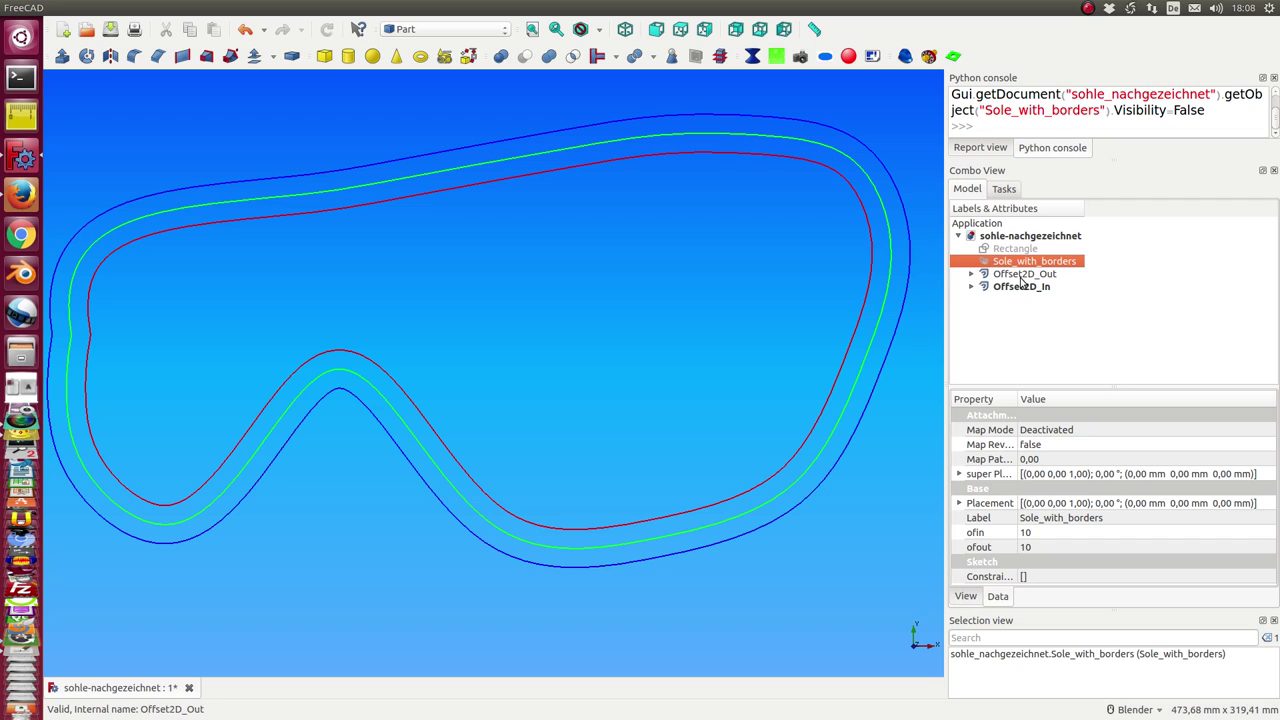
Inspect the Offset2D_Out, Offset2D_In and Sole_with_borders properties
left_click(1022, 276)
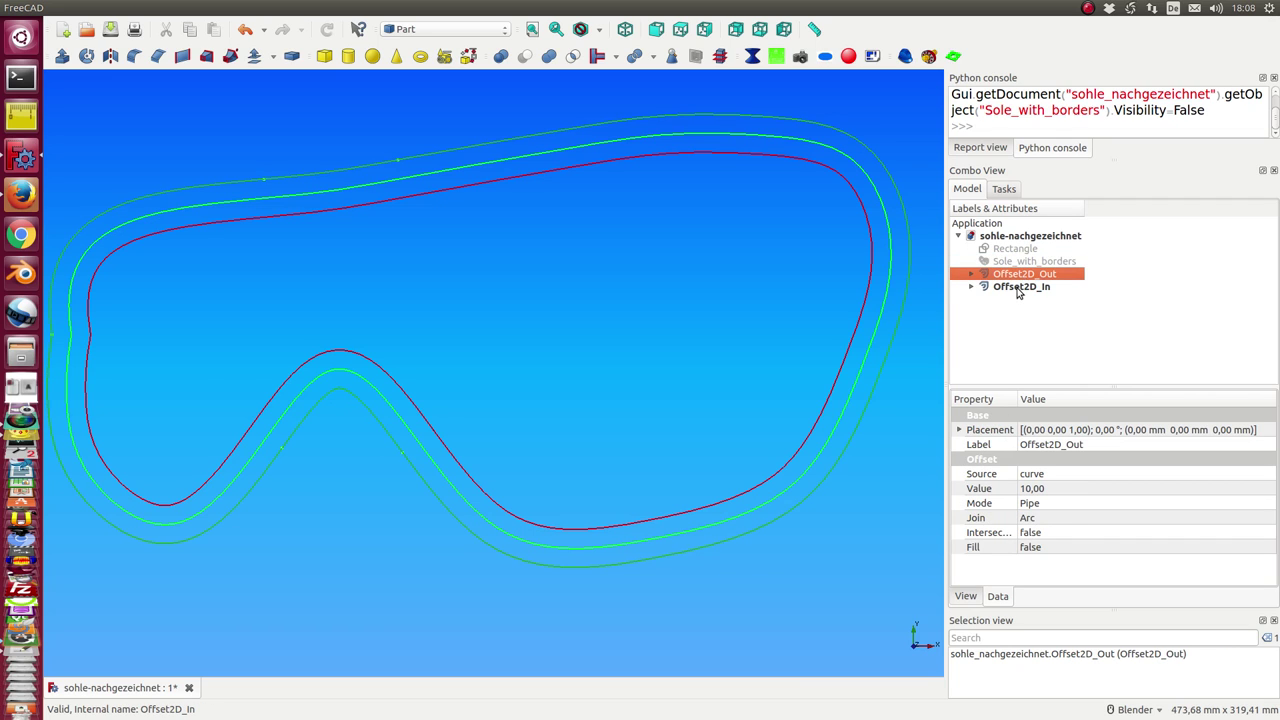
left_click(1019, 288)
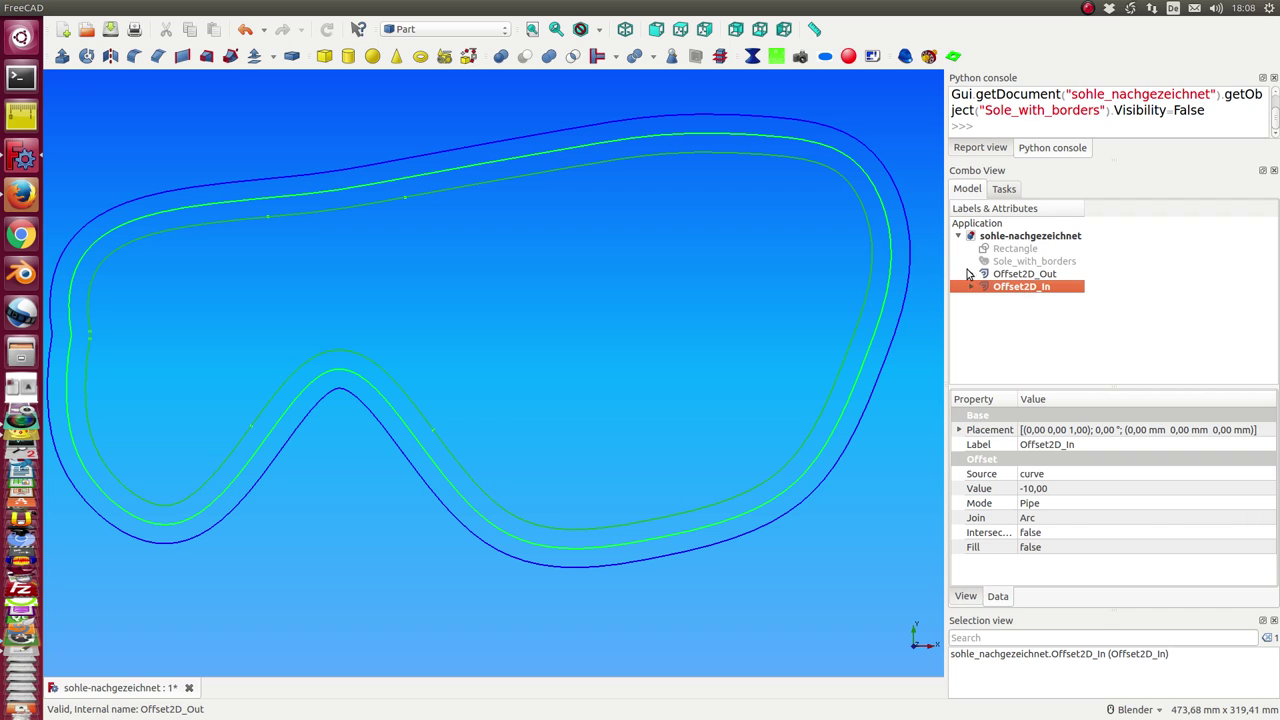
left_click(1016, 261)
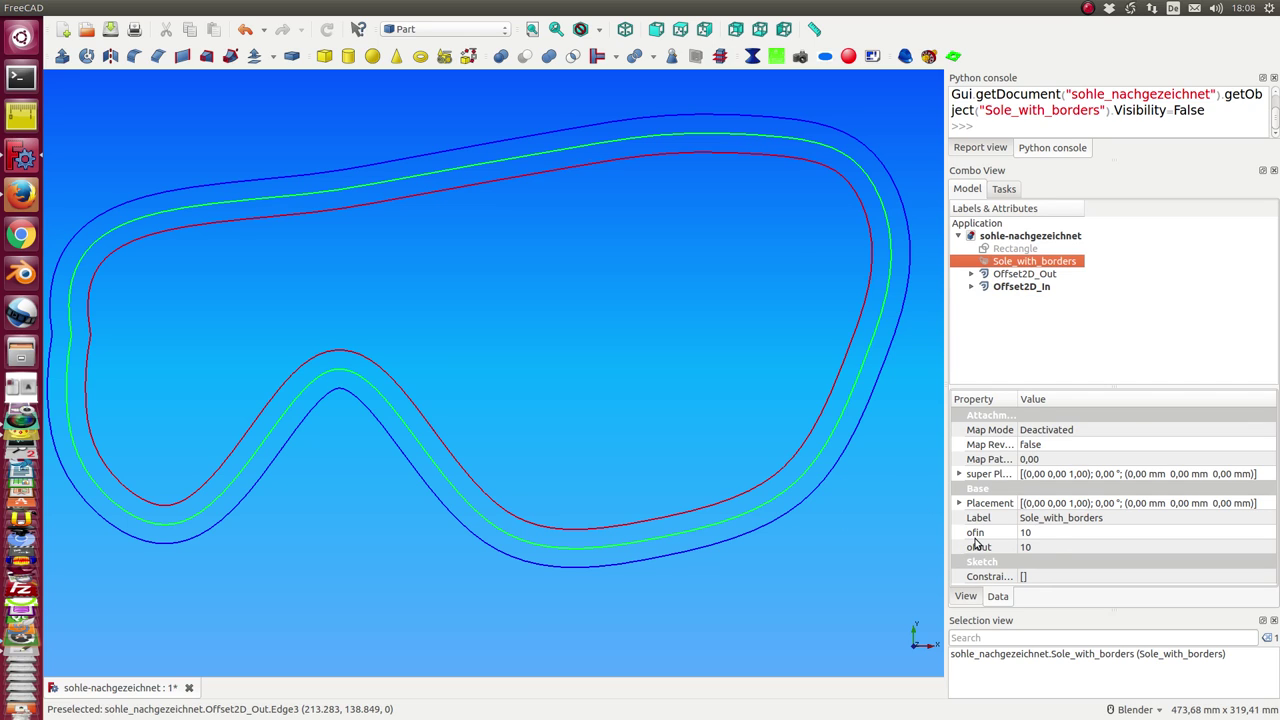
Set Sole_with_borders' ofin property to 15 and its ofout property to 24
left_click(1048, 532)
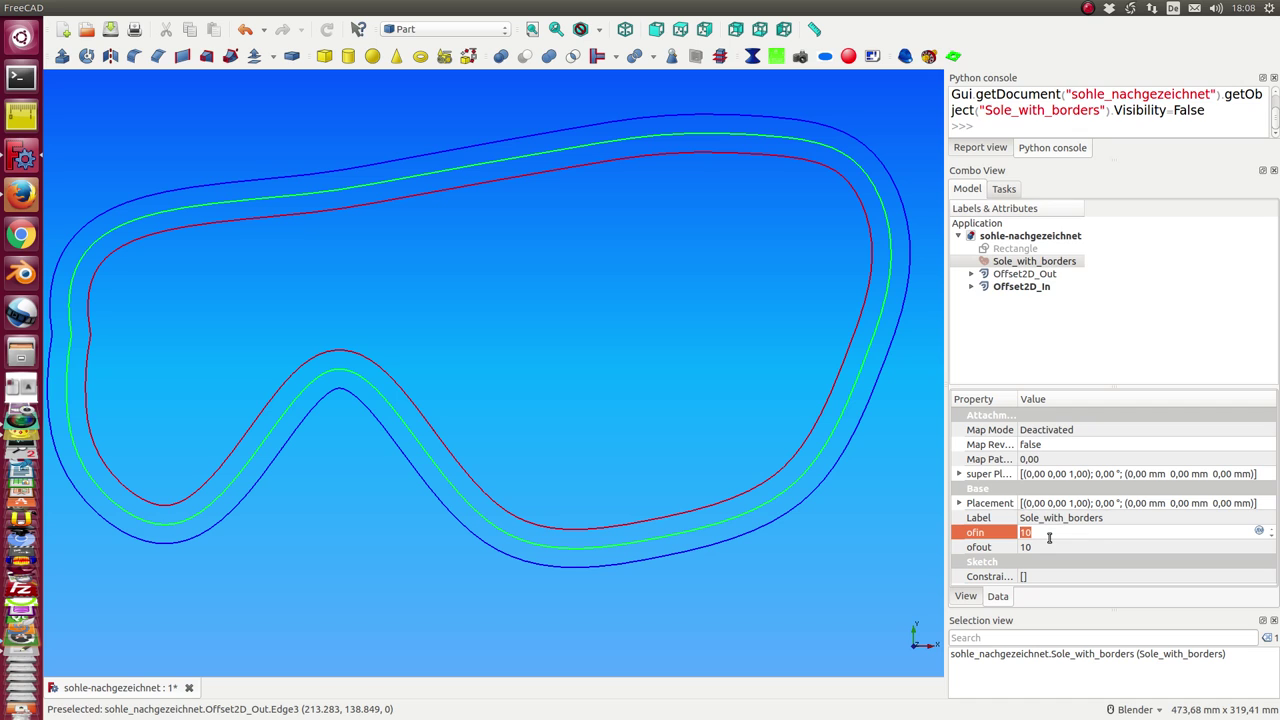
scroll(1048, 535, "up", 5)
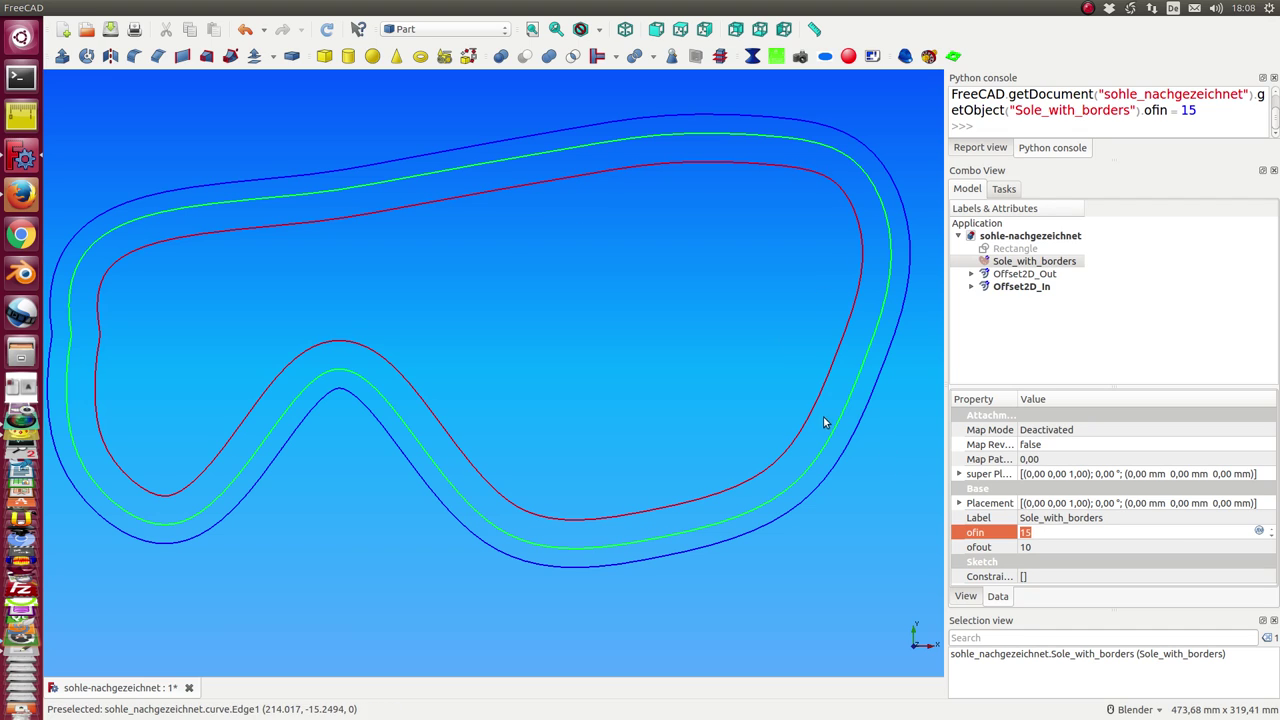
left_click(1050, 548)
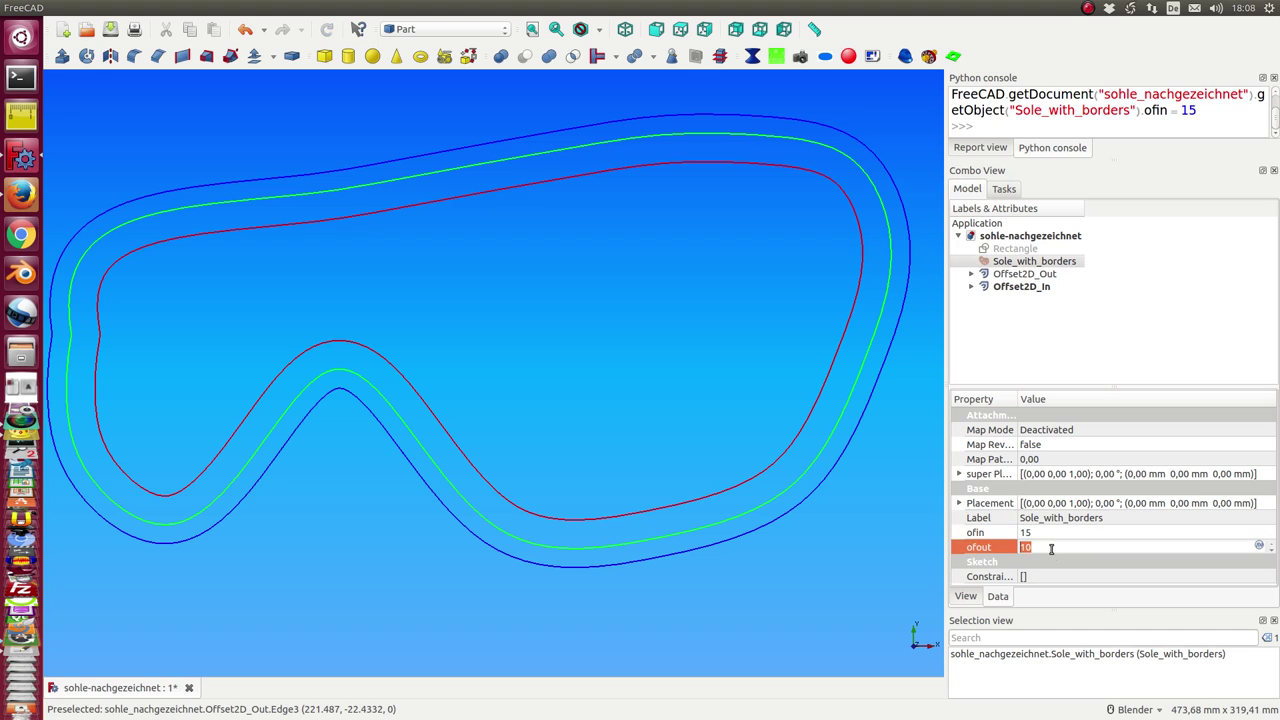
scroll(1051, 548, "down", 1)
scroll(1051, 548, "up", 14)
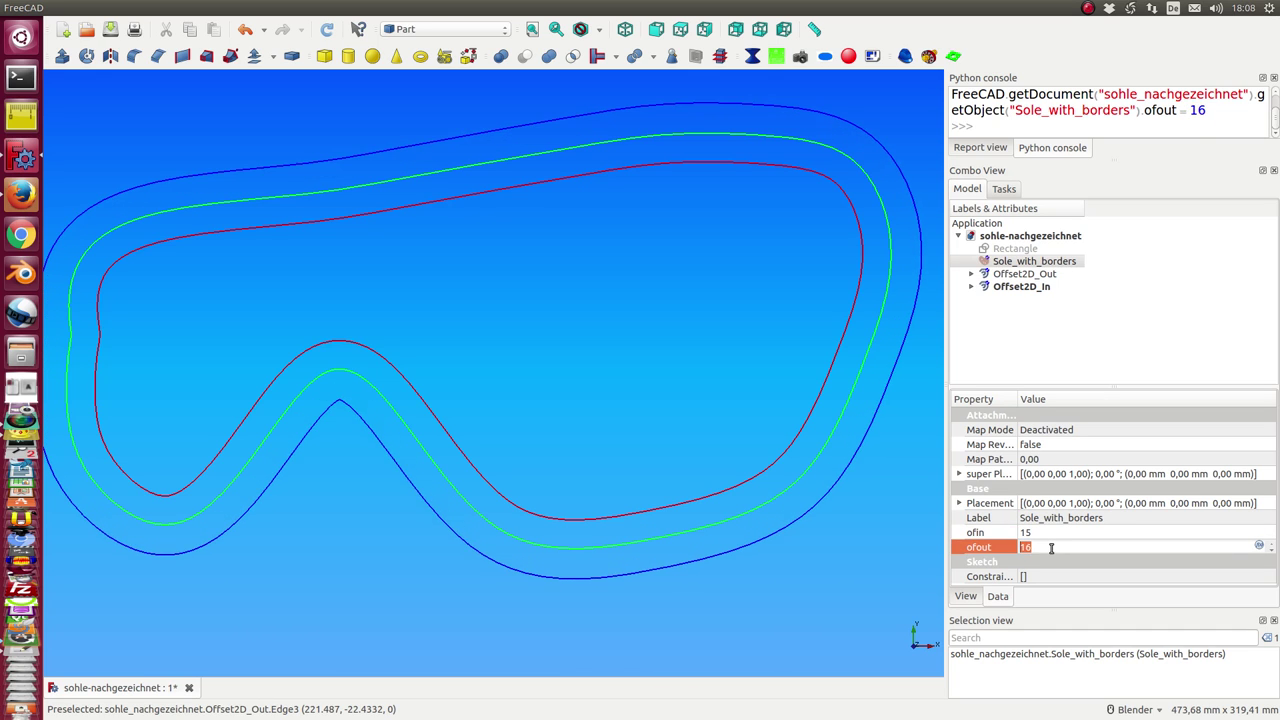
scroll(1051, 548, "up", 1)
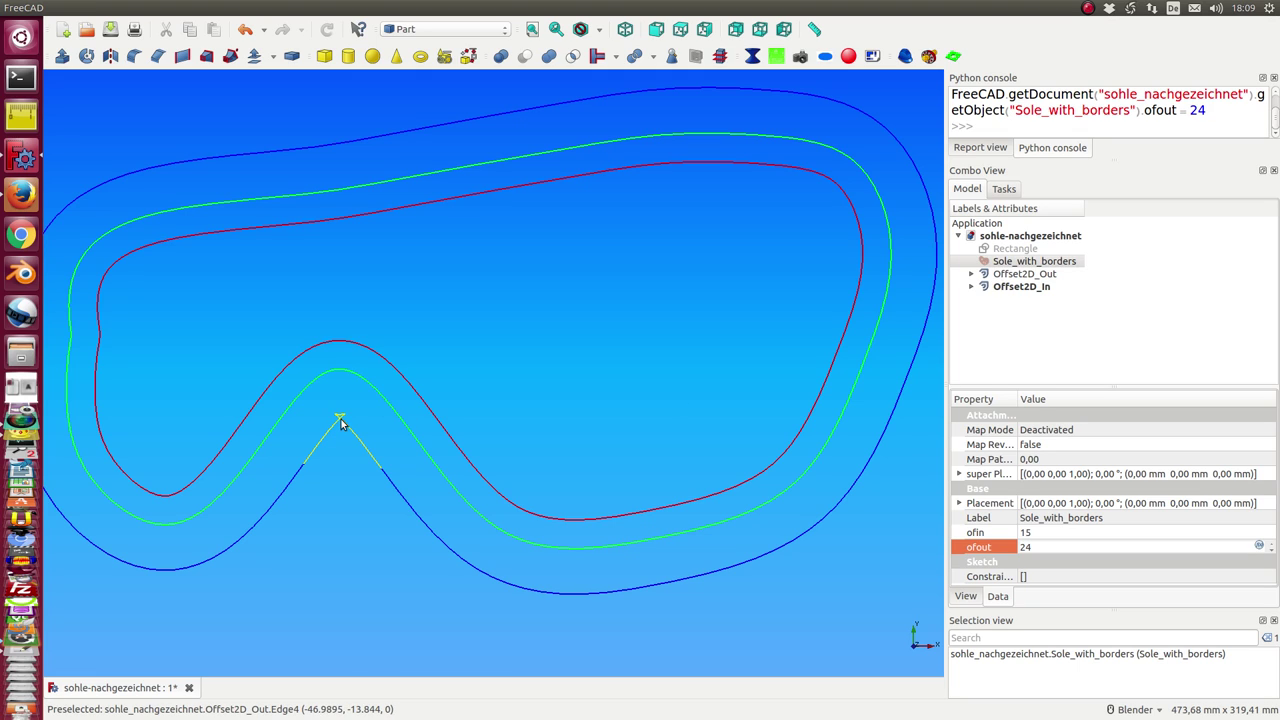
Open Sole_with_borders for editing and pull the inner notch point down to flatten the curve
left_click(1015, 263)
double_click(1015, 263)
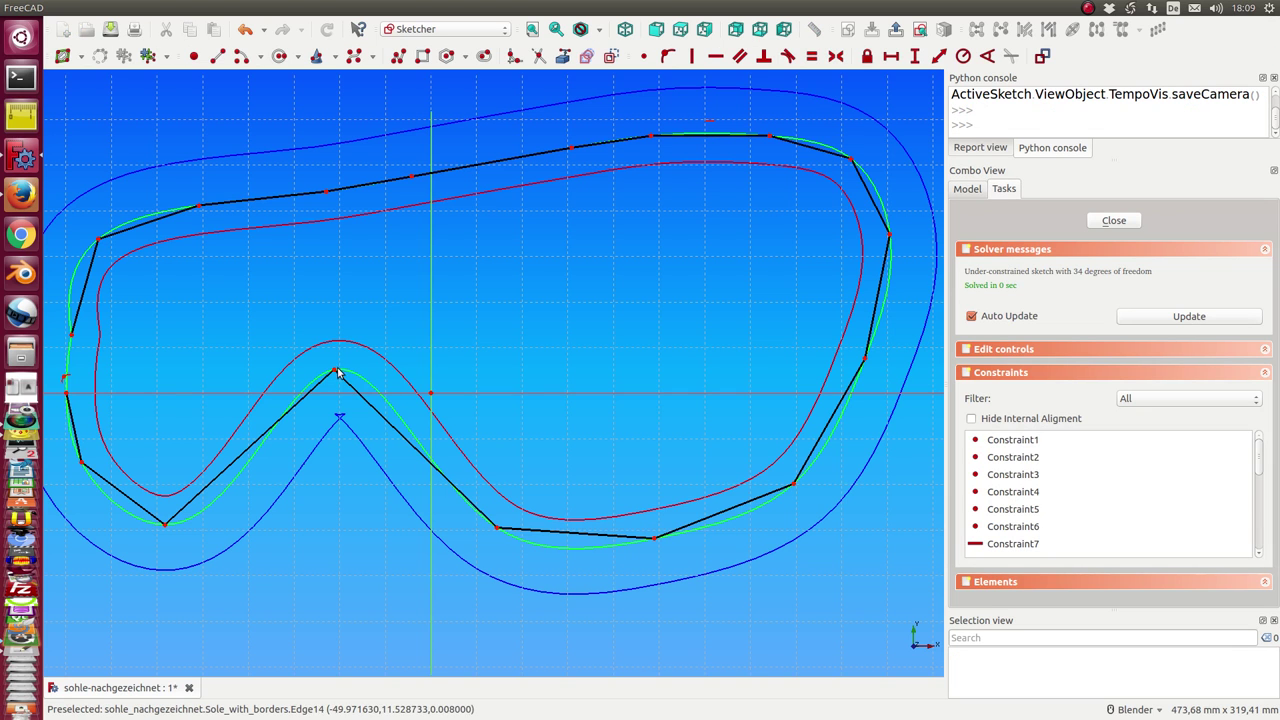
left_click_drag(336, 373, 343, 486)
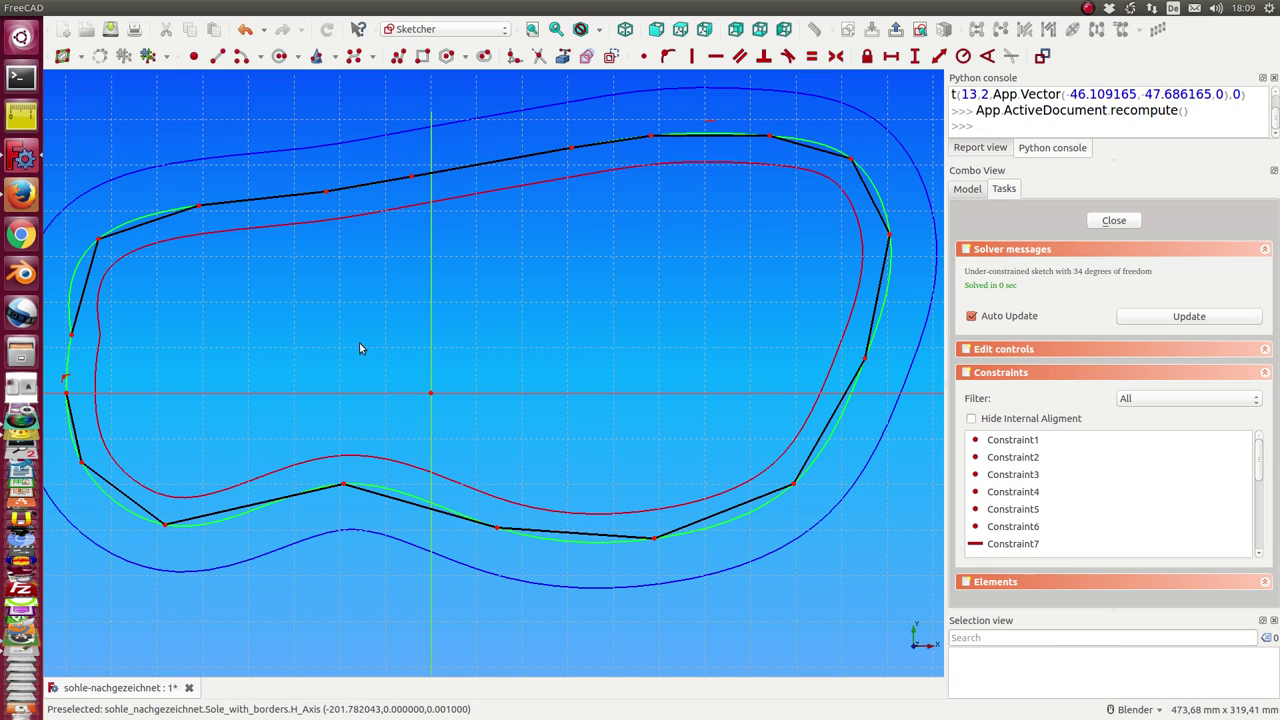
Make the background Rectangle photo visible again and shift the sketch view right
left_click(967, 189)
left_click(1012, 248)
key("space")
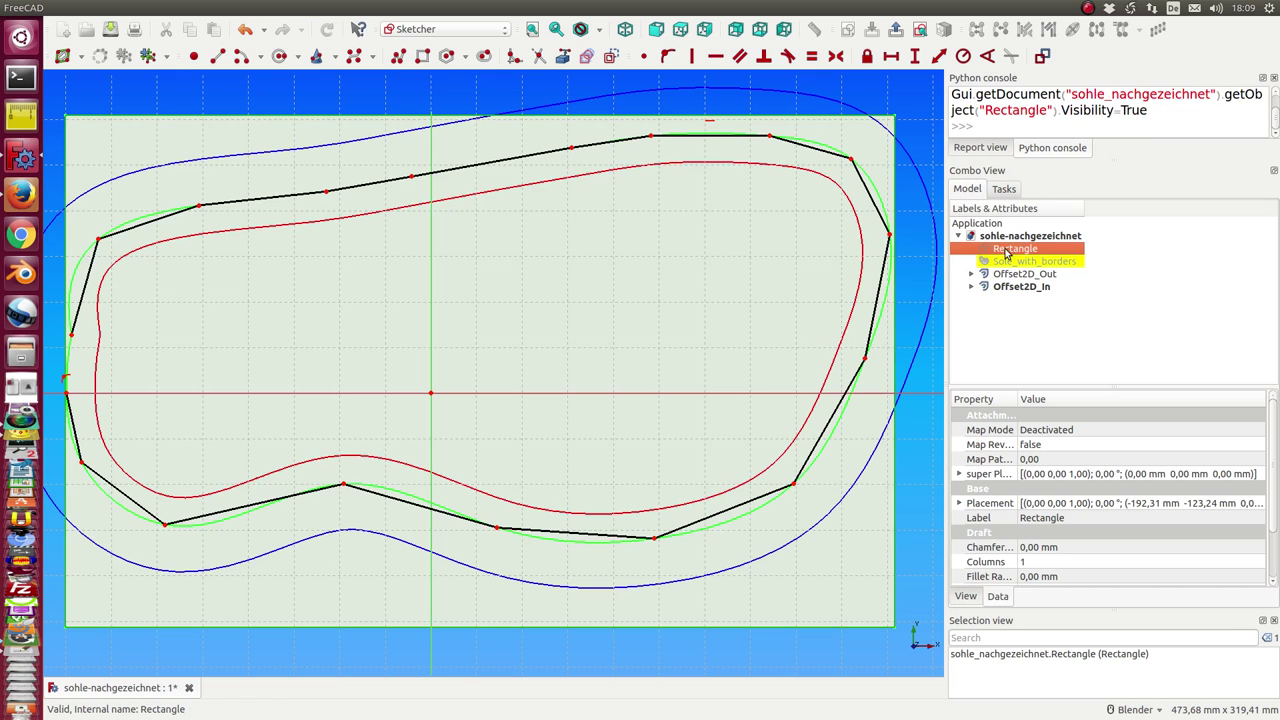
left_click(926, 442)
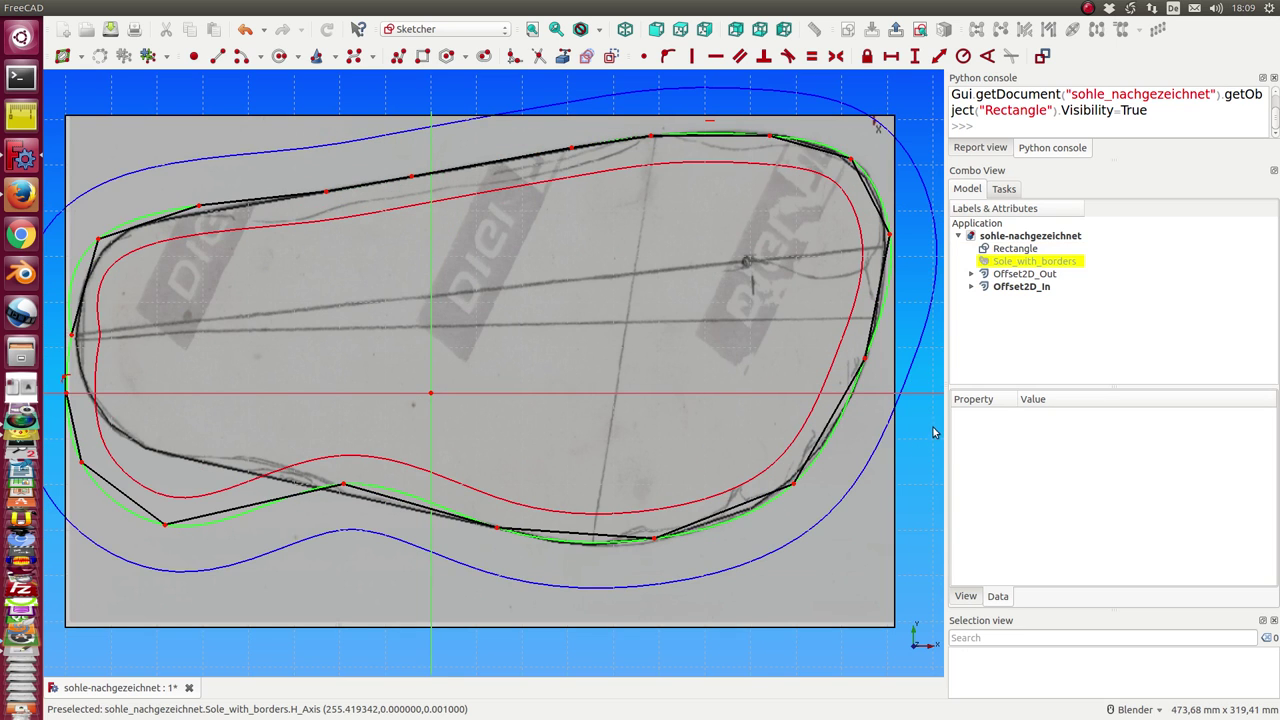
mouse_move(920, 440)
middle_mouse_down("shift")
mouse_move(958, 418)
mouse_move(980, 432)
middle_mouse_up("shift")
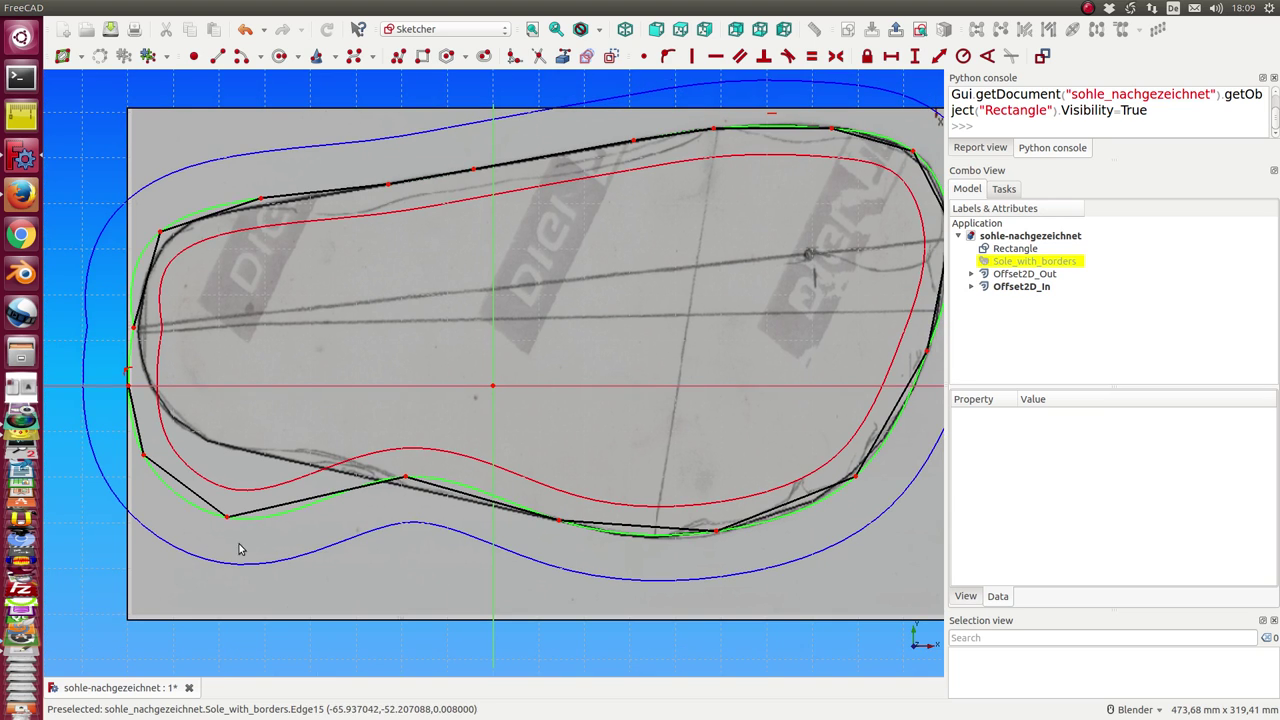
Drag the lower-left, bottom and toe-end outline points onto the photographed sole's edge
left_click_drag(227, 517, 232, 450)
left_click_drag(405, 477, 425, 492)
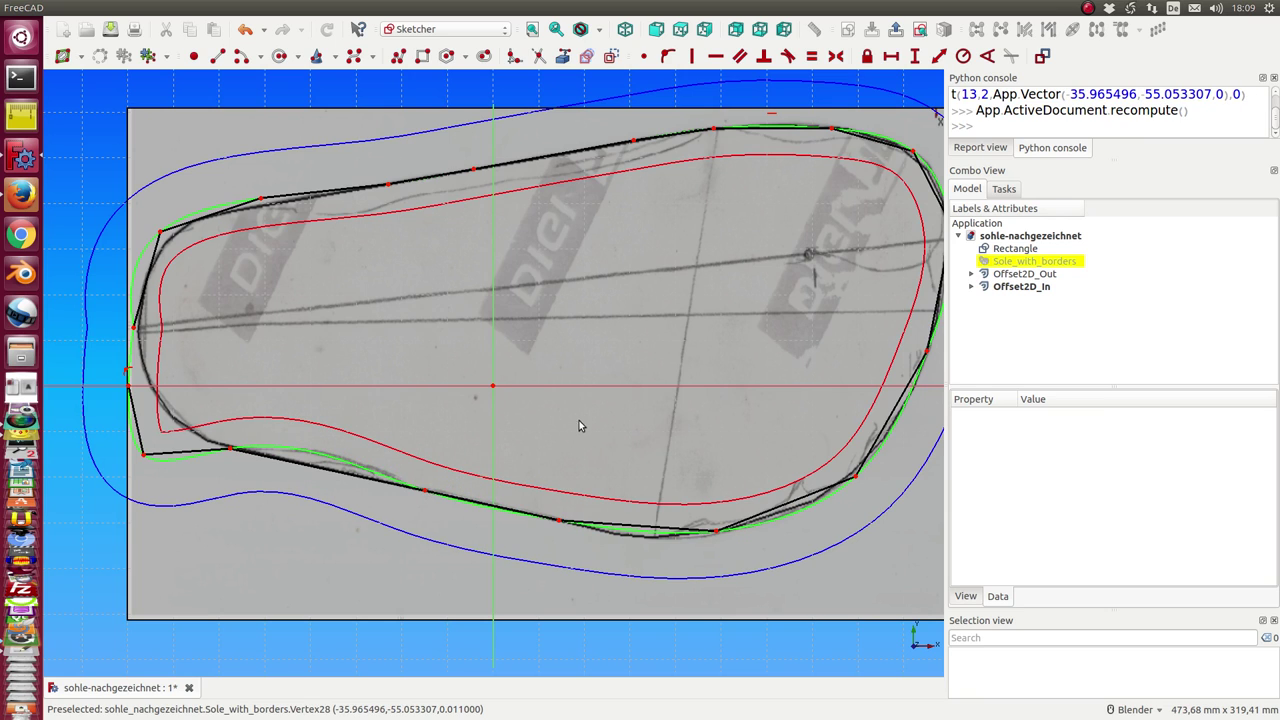
scroll(706, 360, "down", 2)
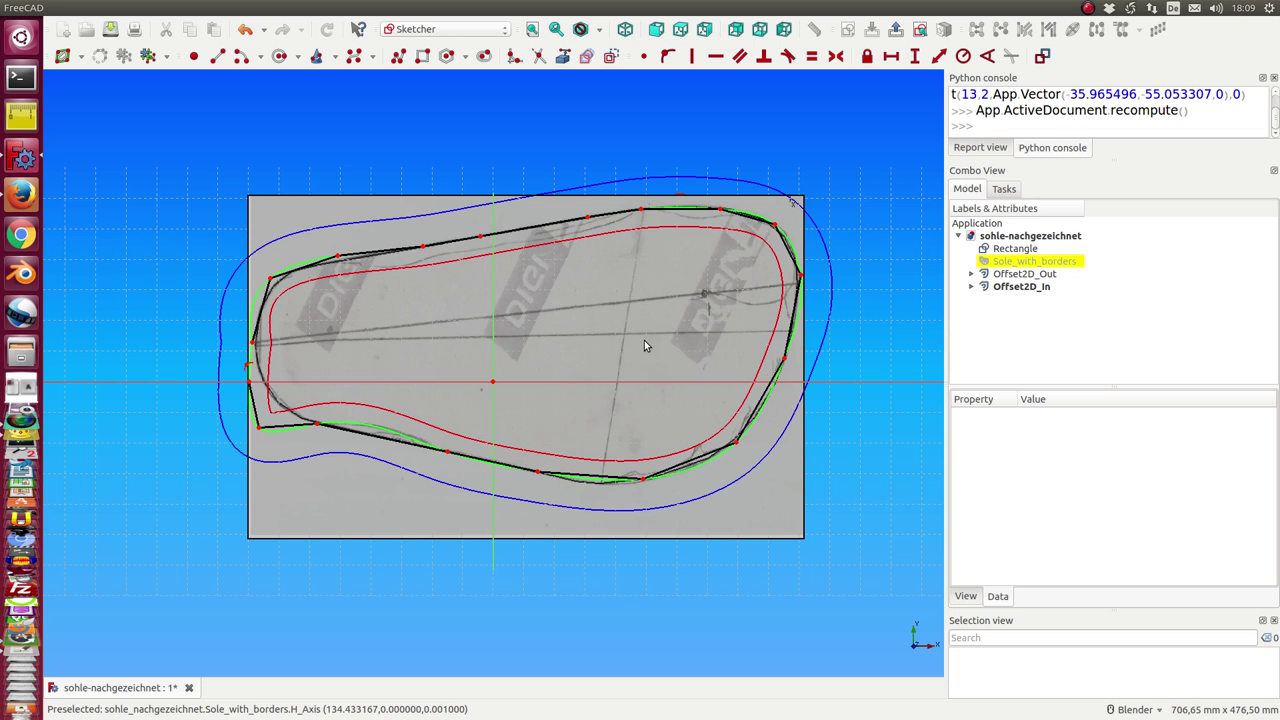
scroll(644, 342, "up", 5)
scroll(807, 231, "down", 3)
scroll(757, 265, "up", 4)
left_click_drag(717, 311, 703, 284)
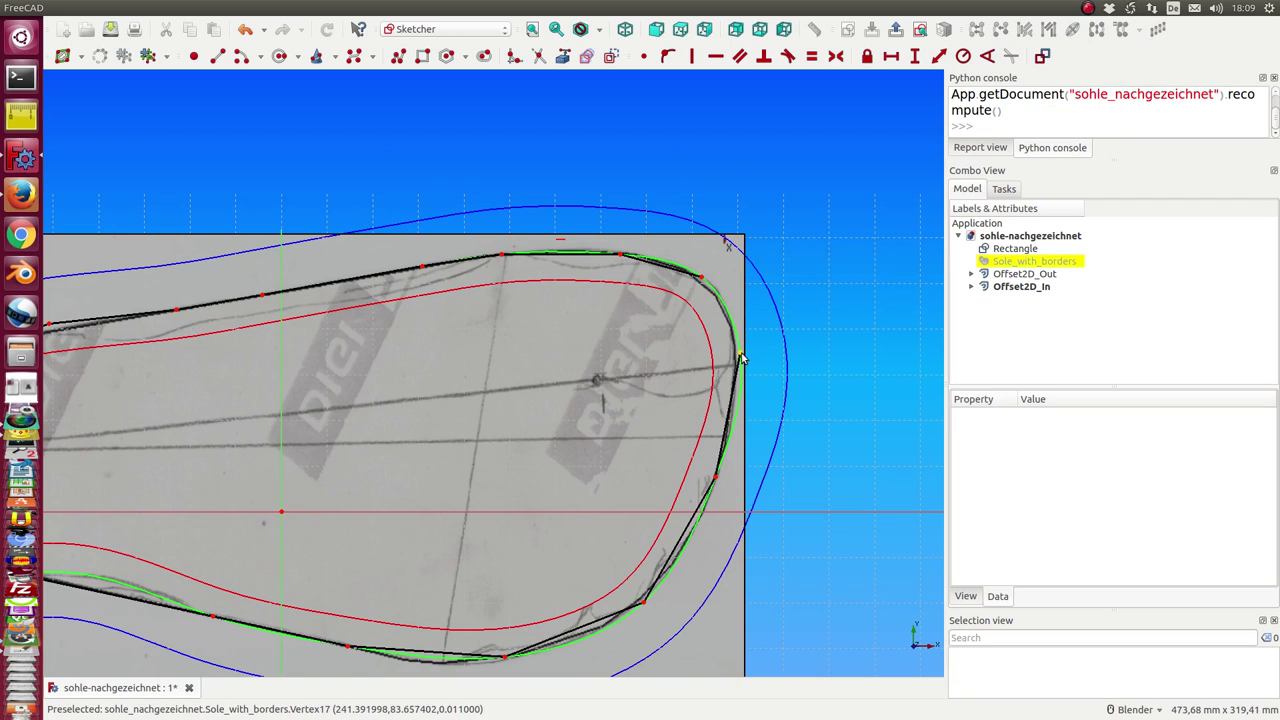
Draw a star-shaped polyline starting at the sole's toe point and ending back on the outline
left_click(398, 56)
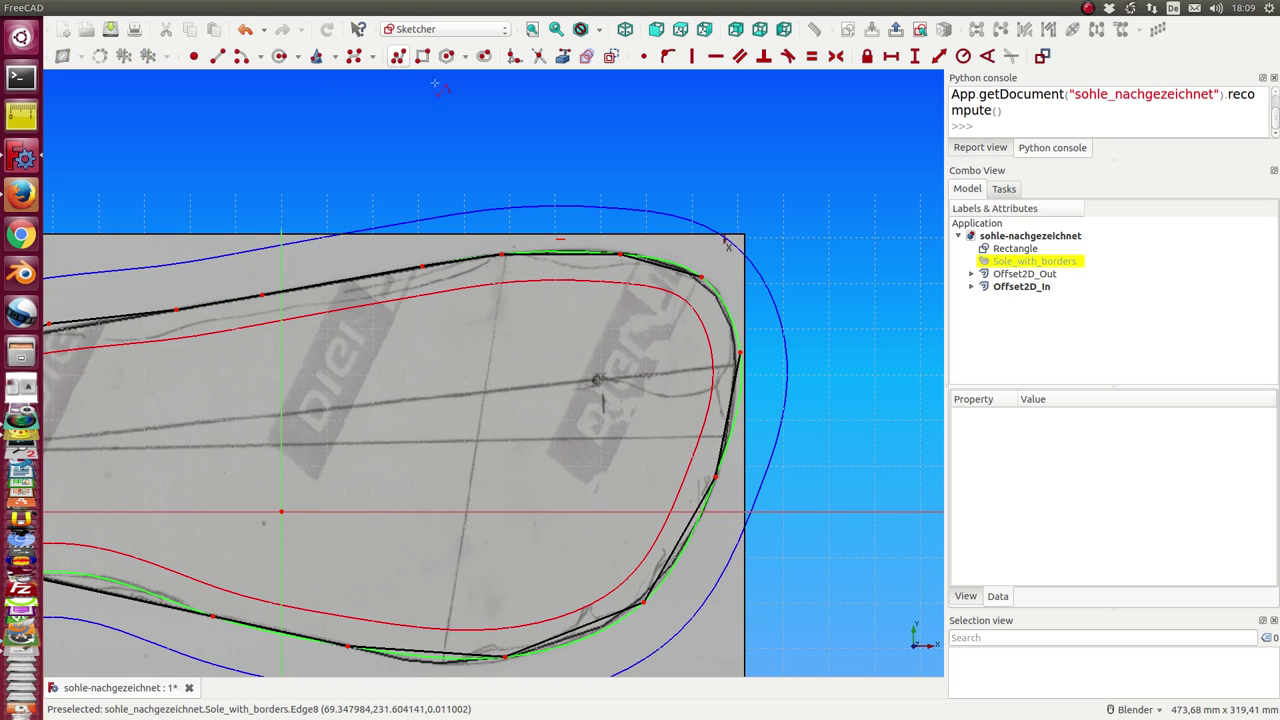
left_click(703, 277)
left_click(792, 228)
left_click(784, 287)
left_click(861, 285)
left_click(827, 322)
left_click(856, 345)
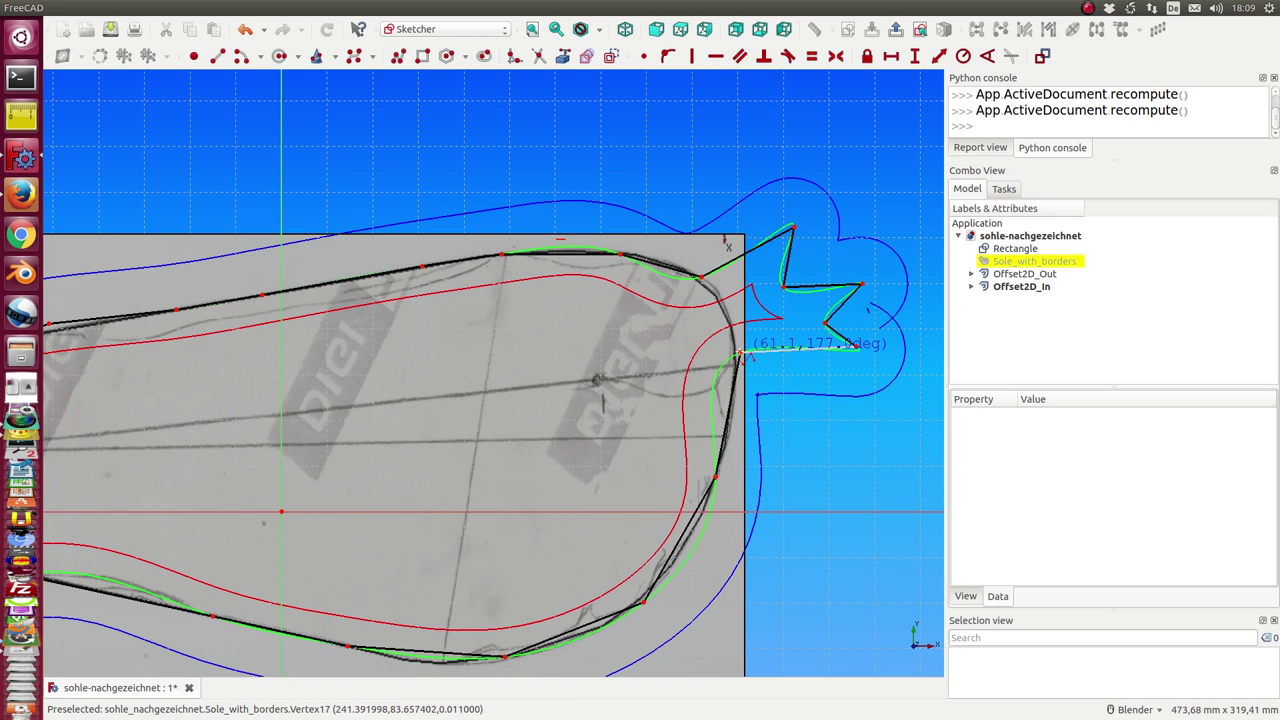
left_click(740, 355)
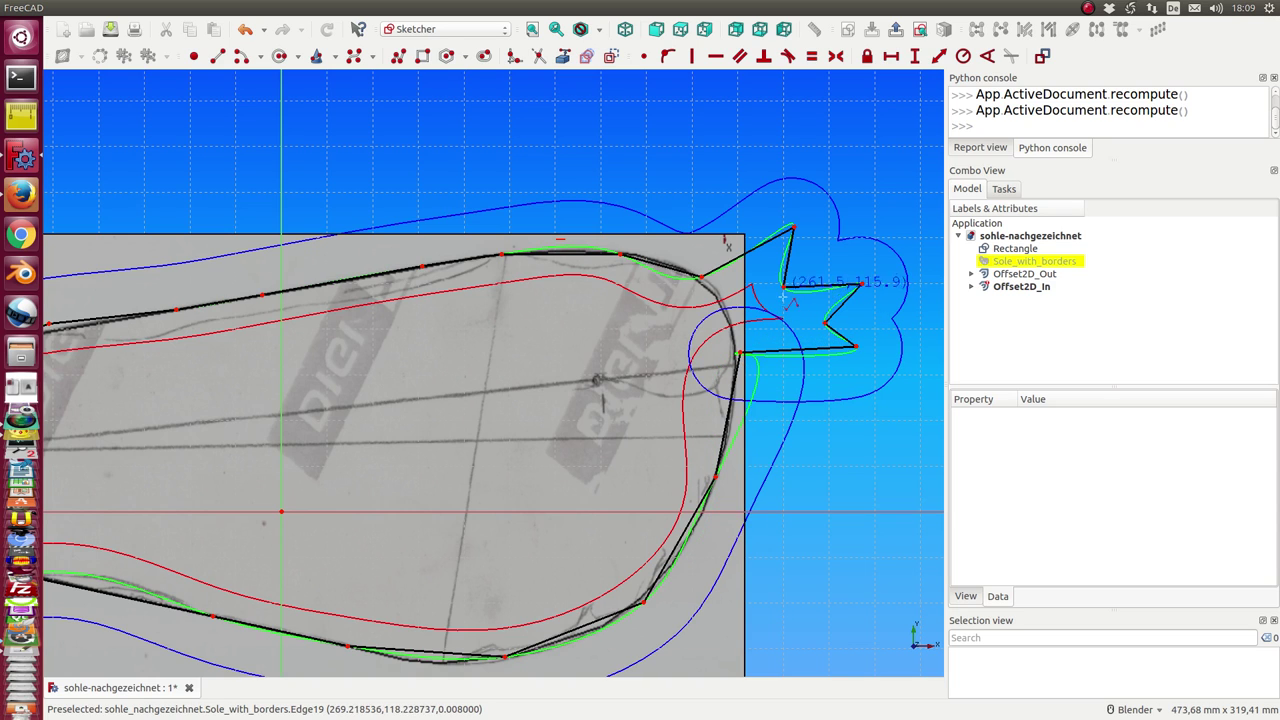
key("Escape")
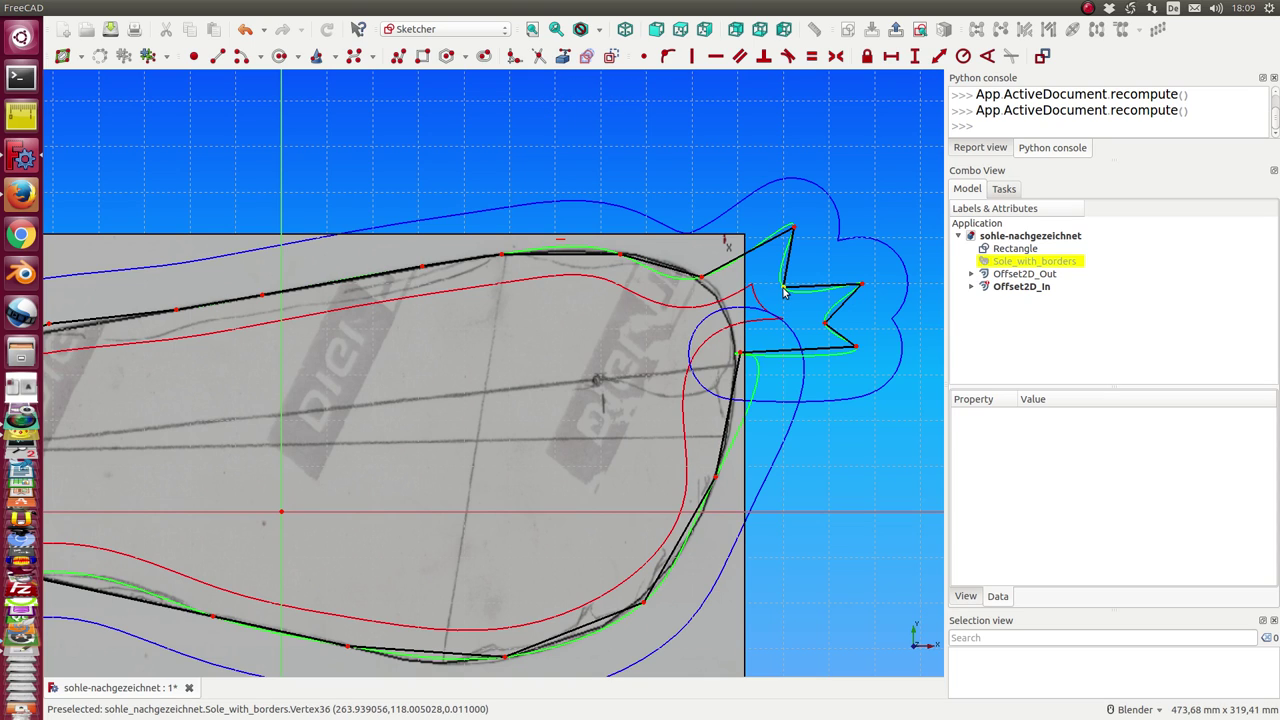
Reposition the star's corners and end point beside the toe, and move the outline's right tip upward
left_click_drag(782, 290, 812, 268)
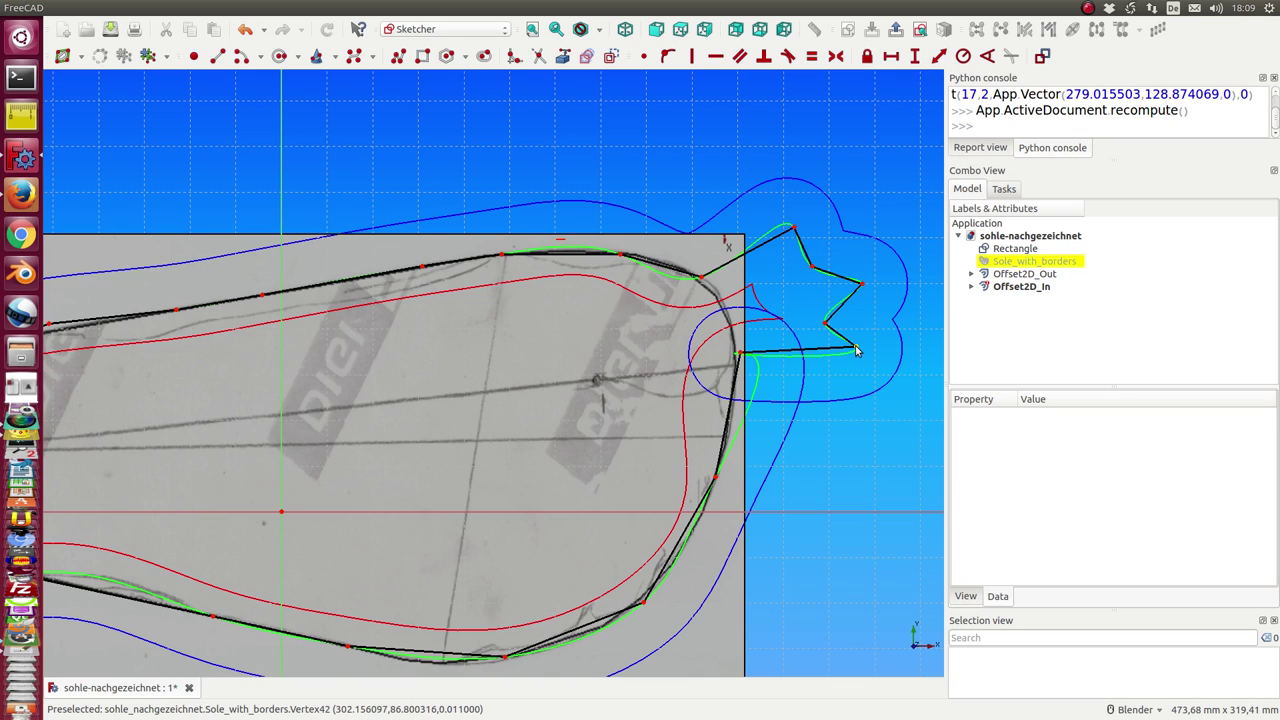
left_click_drag(856, 348, 862, 370)
left_click_drag(825, 323, 862, 323)
left_click_drag(737, 357, 826, 427)
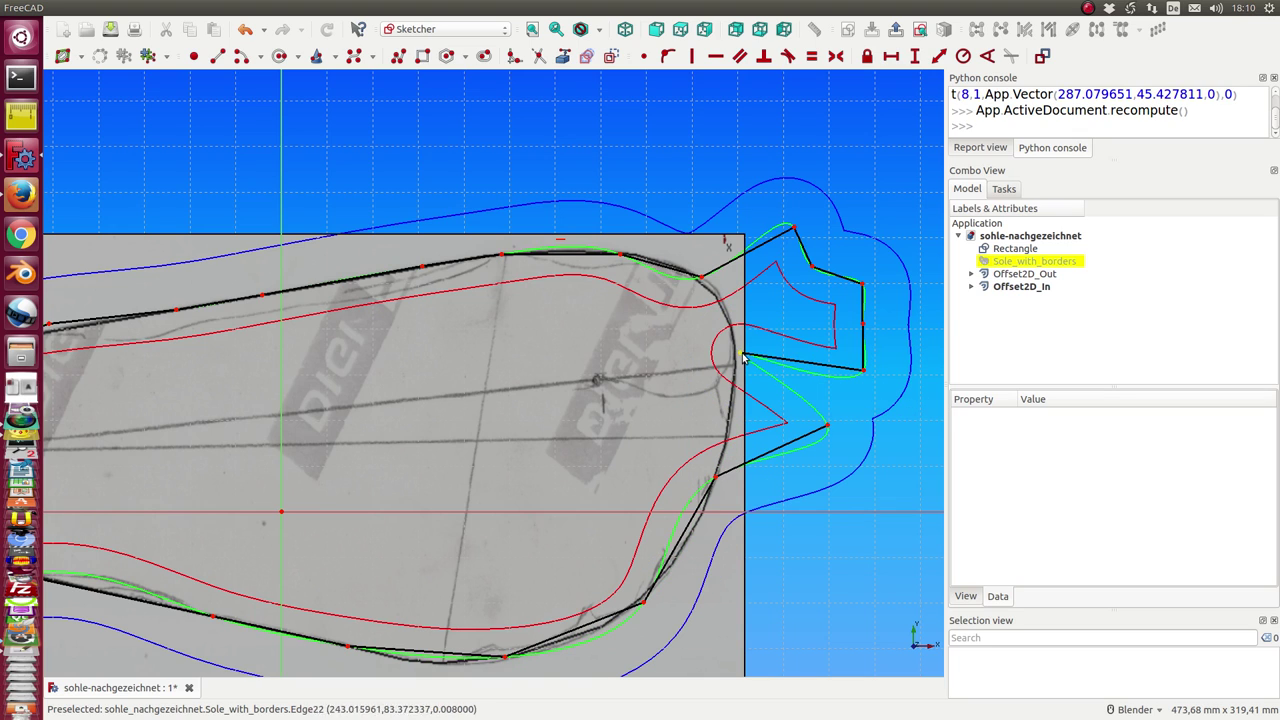
left_click_drag(741, 355, 833, 391)
scroll(646, 312, "down", 3)
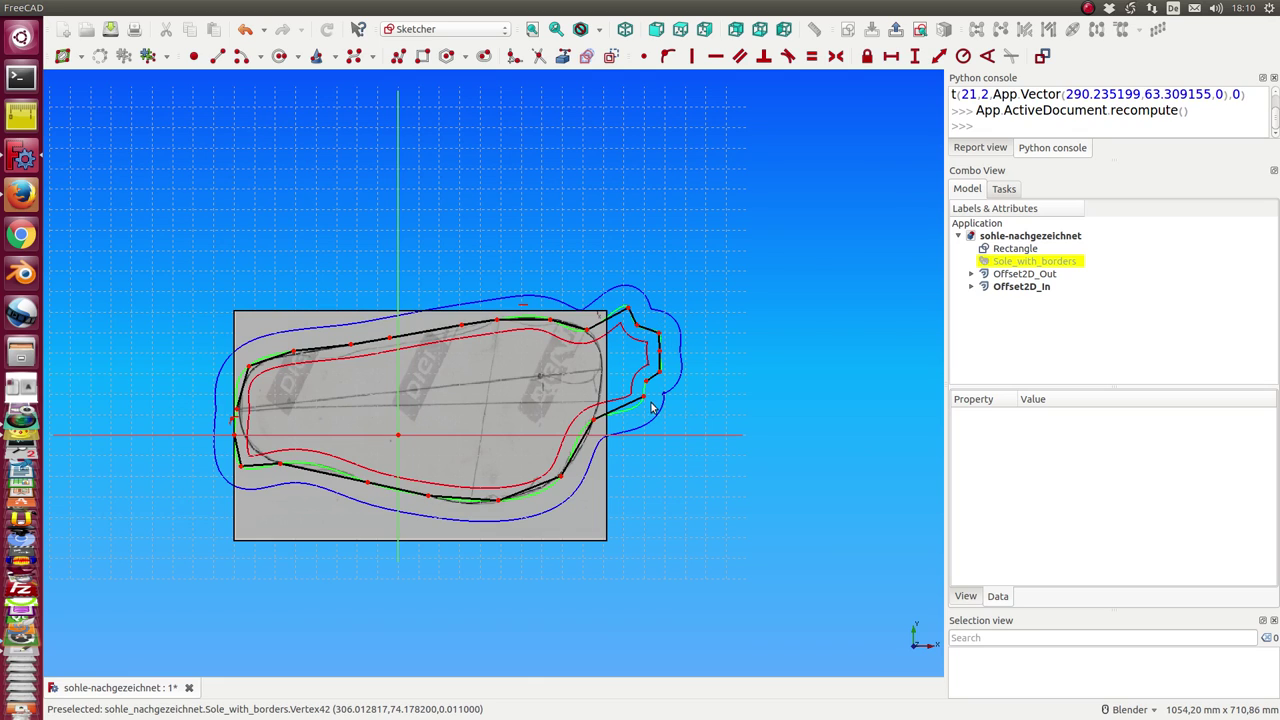
left_click_drag(648, 394, 655, 378)
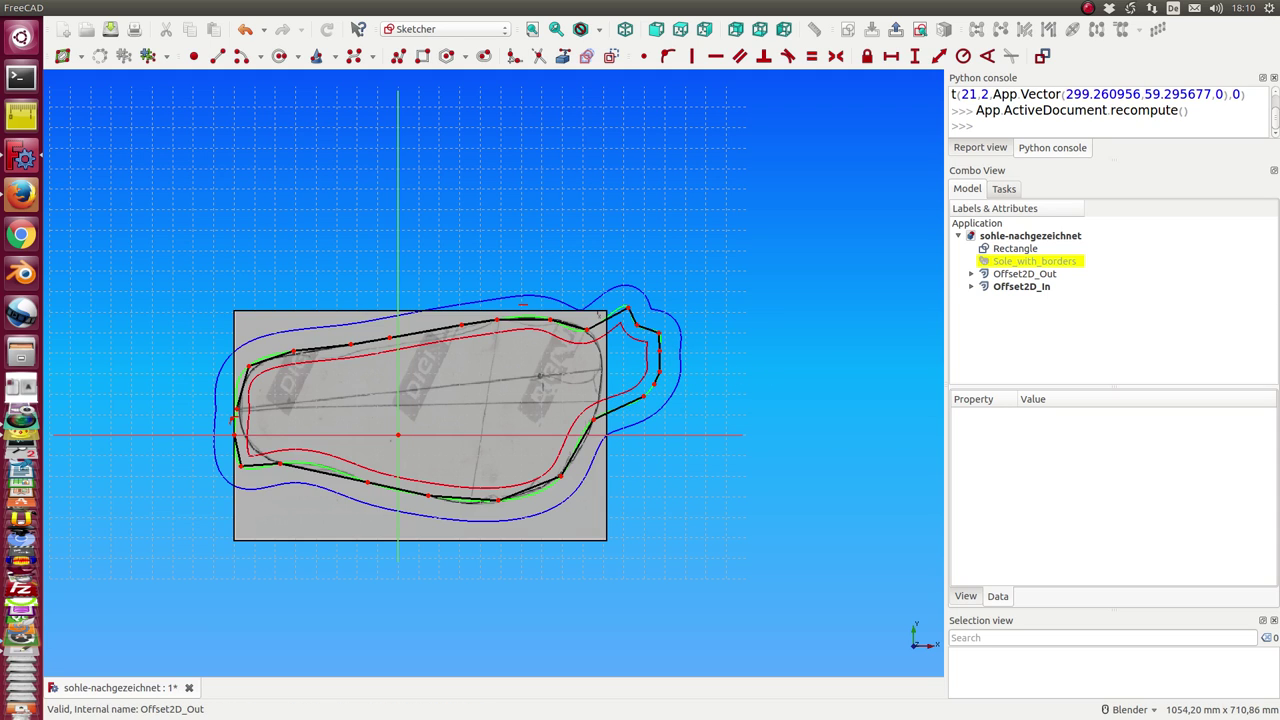
Exit the sketch, then reopen Sole_with_borders for editing
key("Escape")
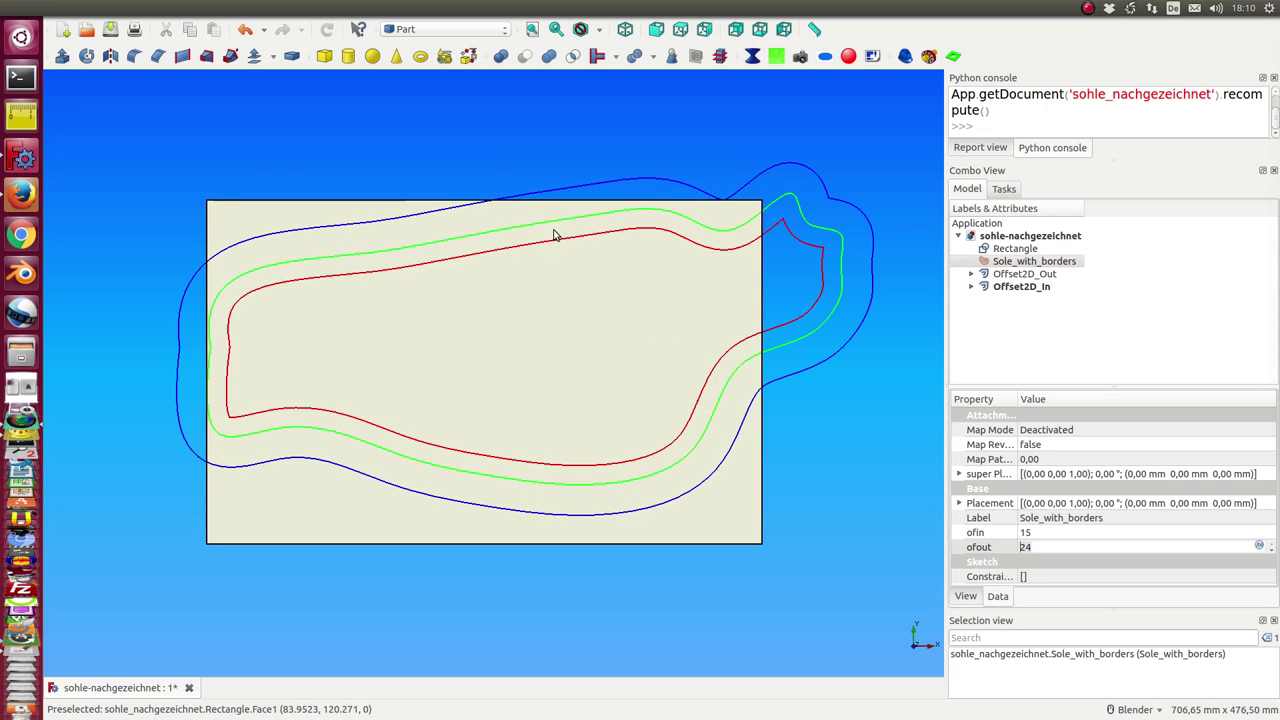
double_click(1016, 263)
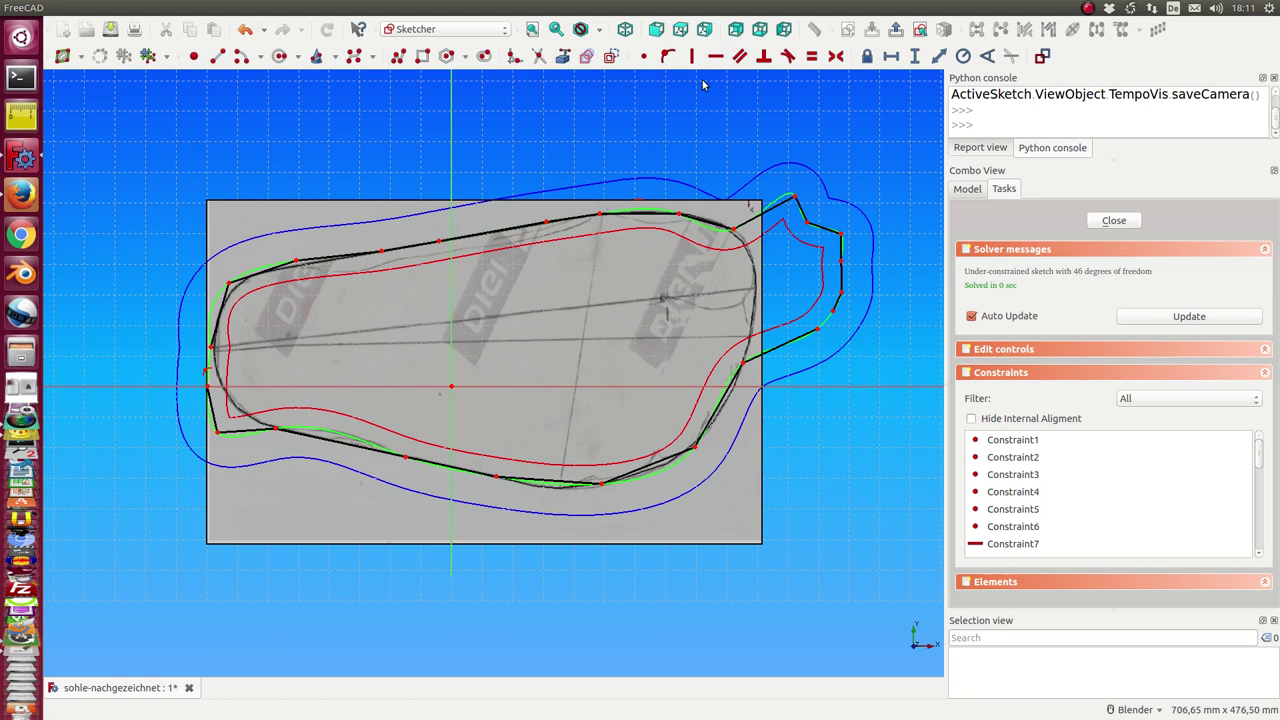
Draw a heel-to-toe line across the sole and convert it to construction geometry
left_click(217, 56)
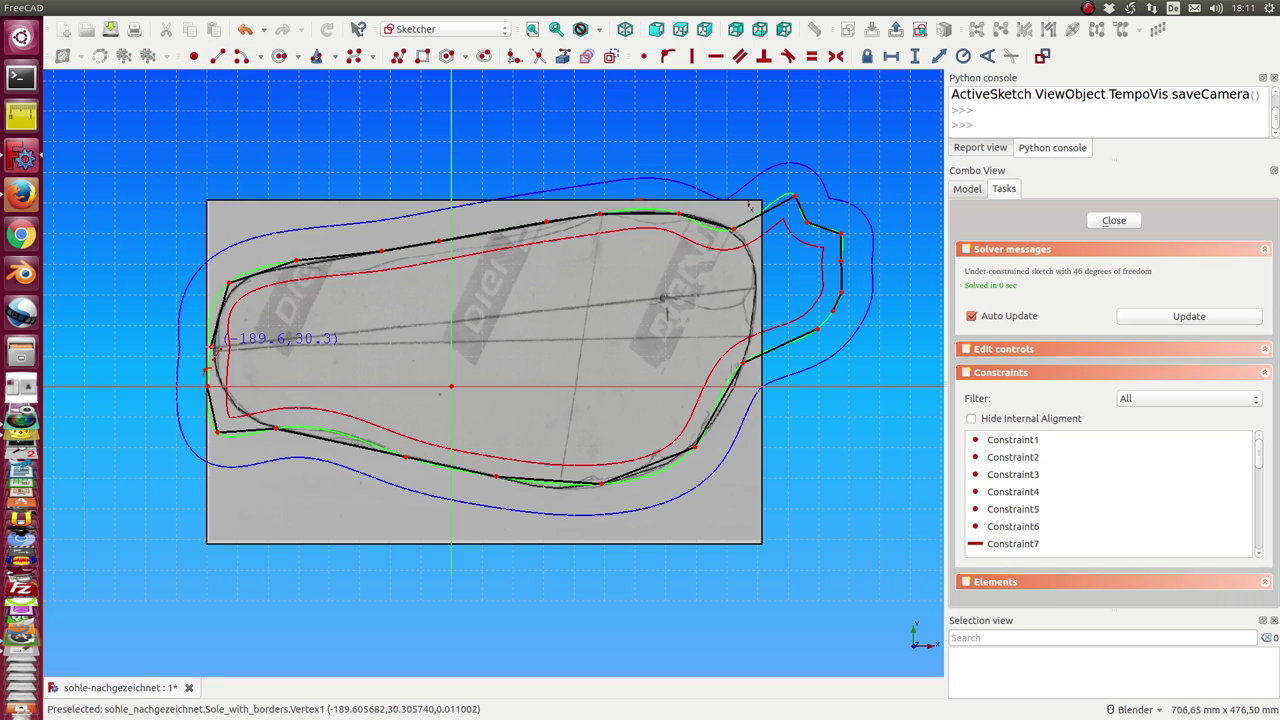
left_click(211, 348)
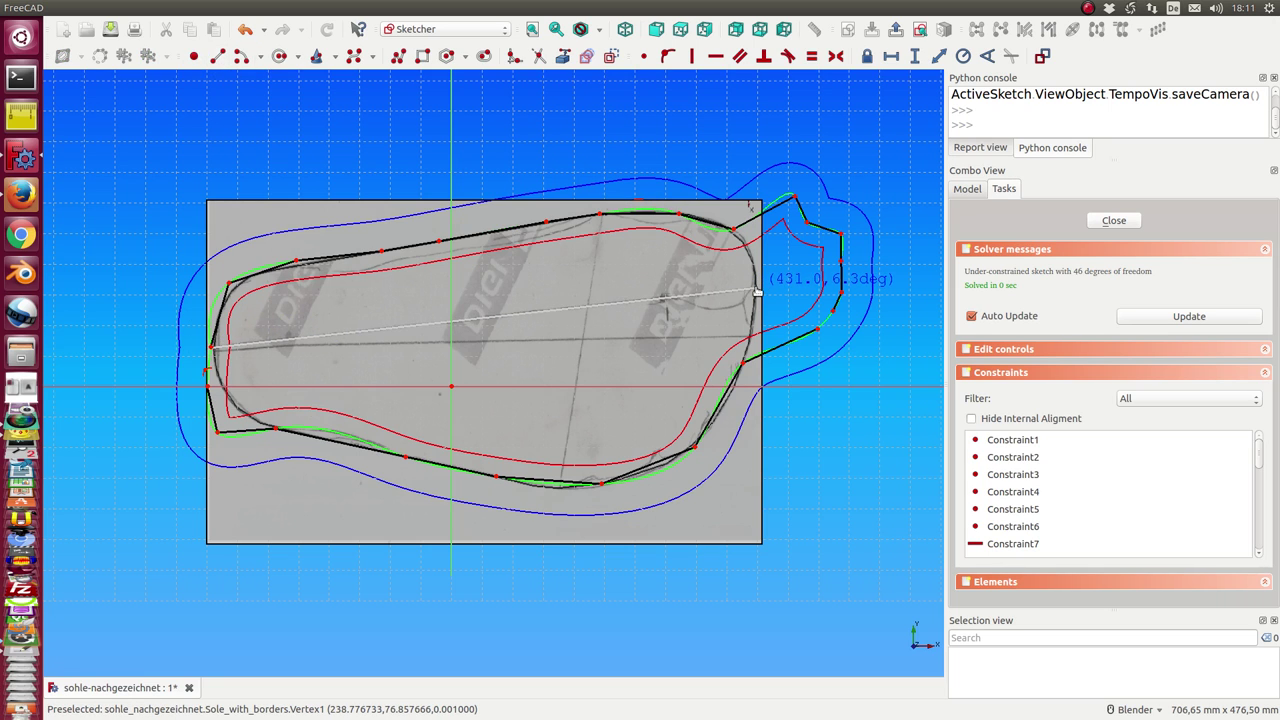
left_click(757, 289)
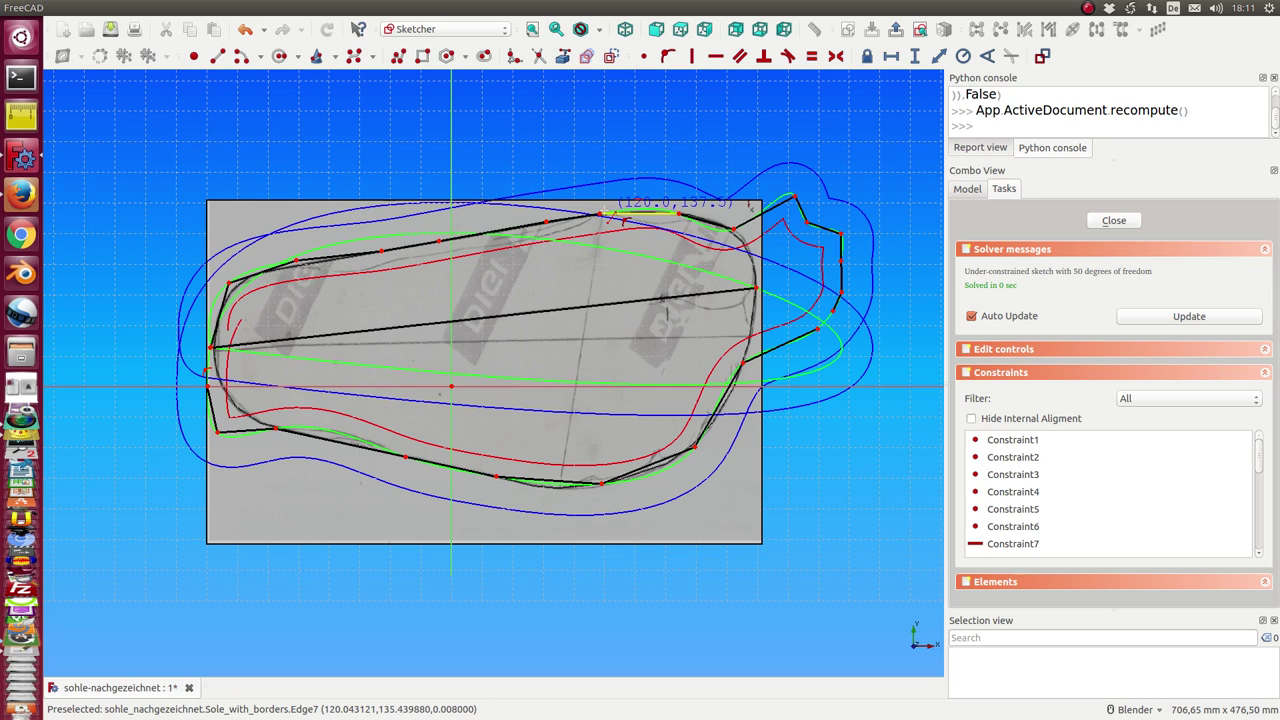
right_click(605, 214)
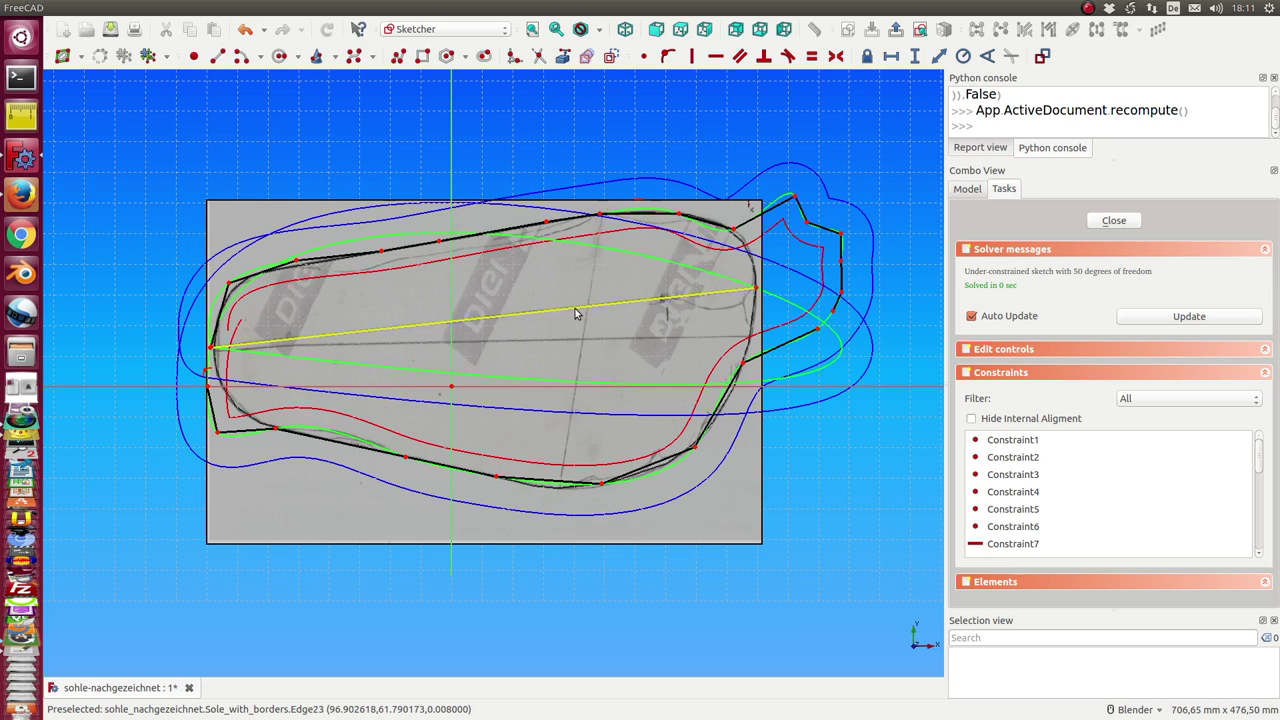
left_click(575, 314)
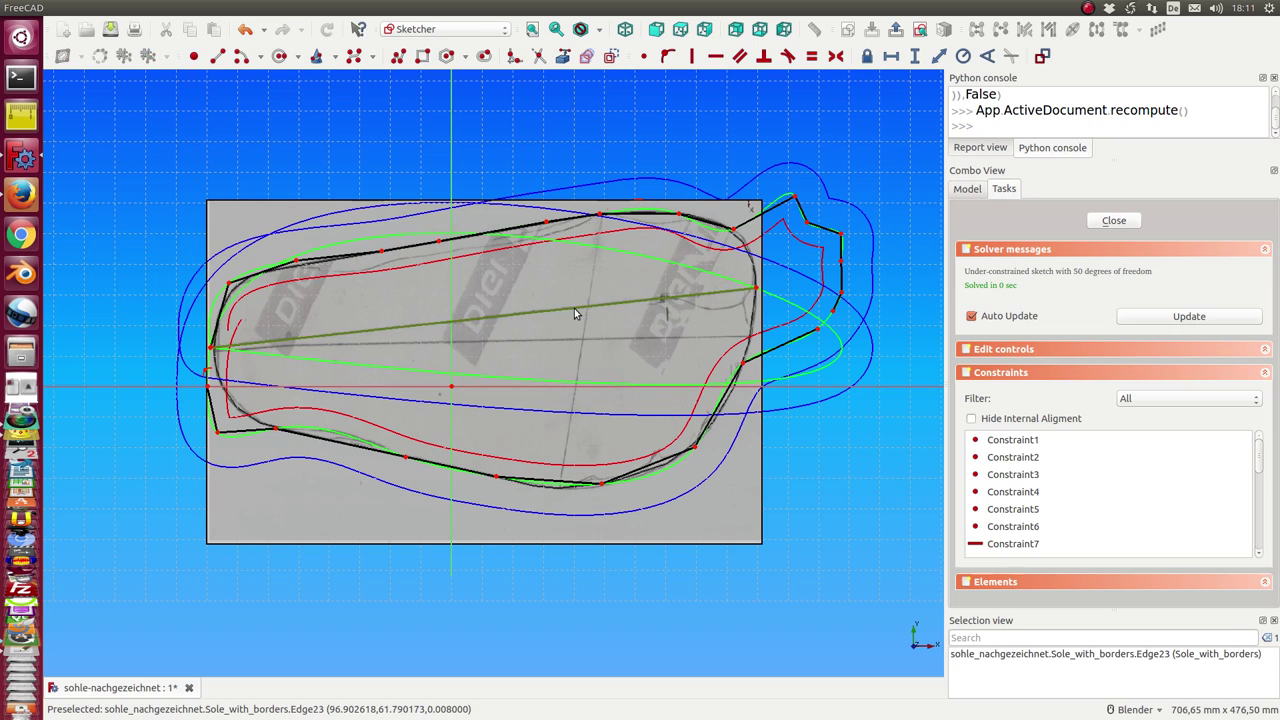
left_click(613, 57)
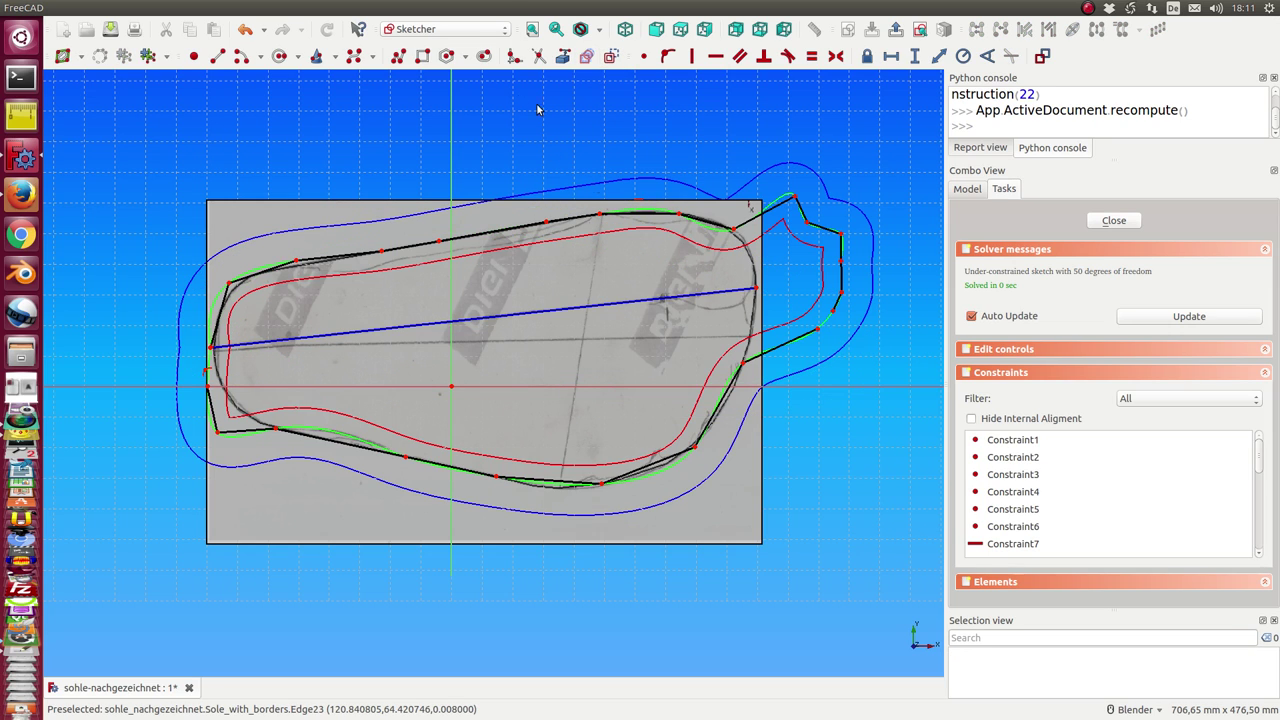
Add a construction cross line from the top to bottom edge and adjust its endpoints onto the outline
left_click(217, 56)
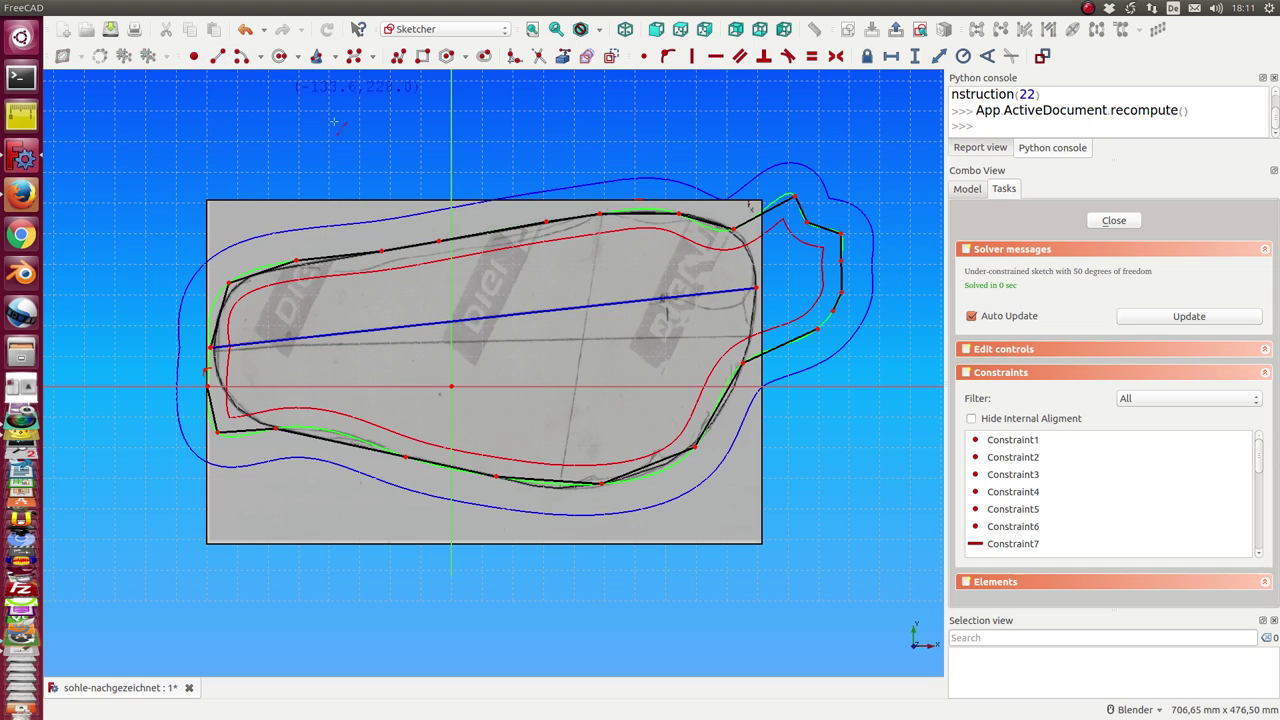
left_click(598, 213)
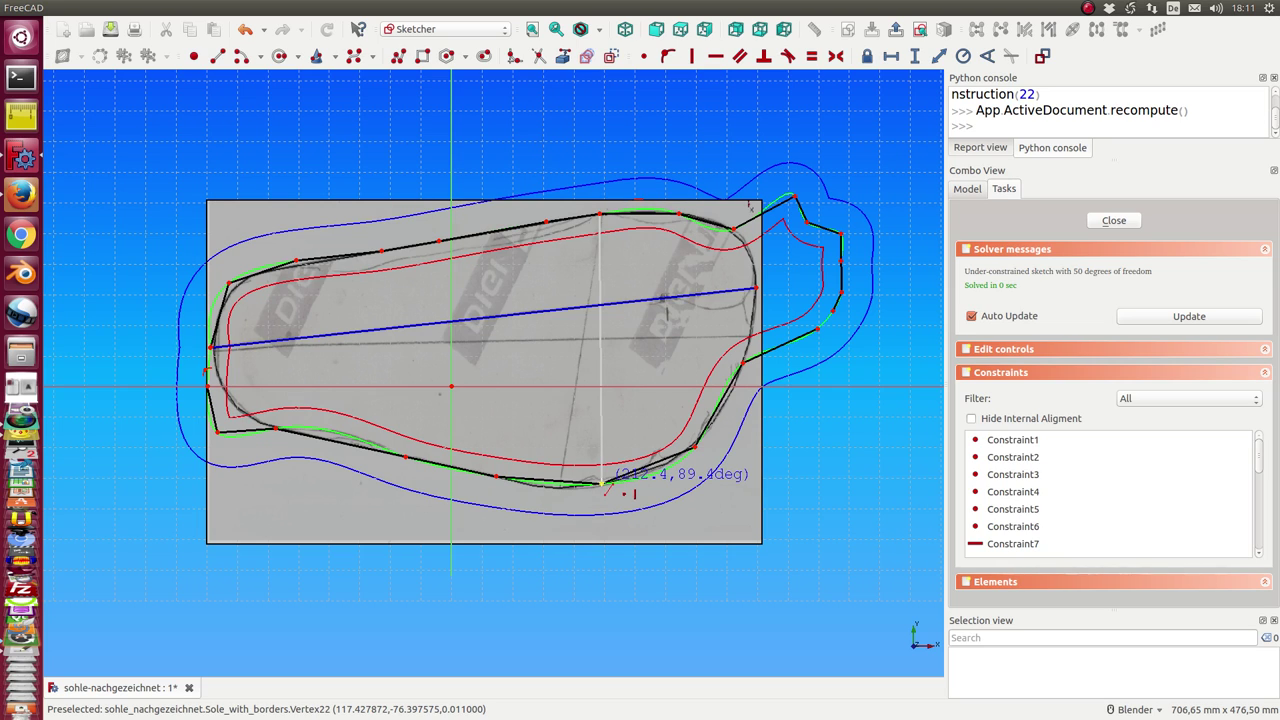
left_click(601, 486)
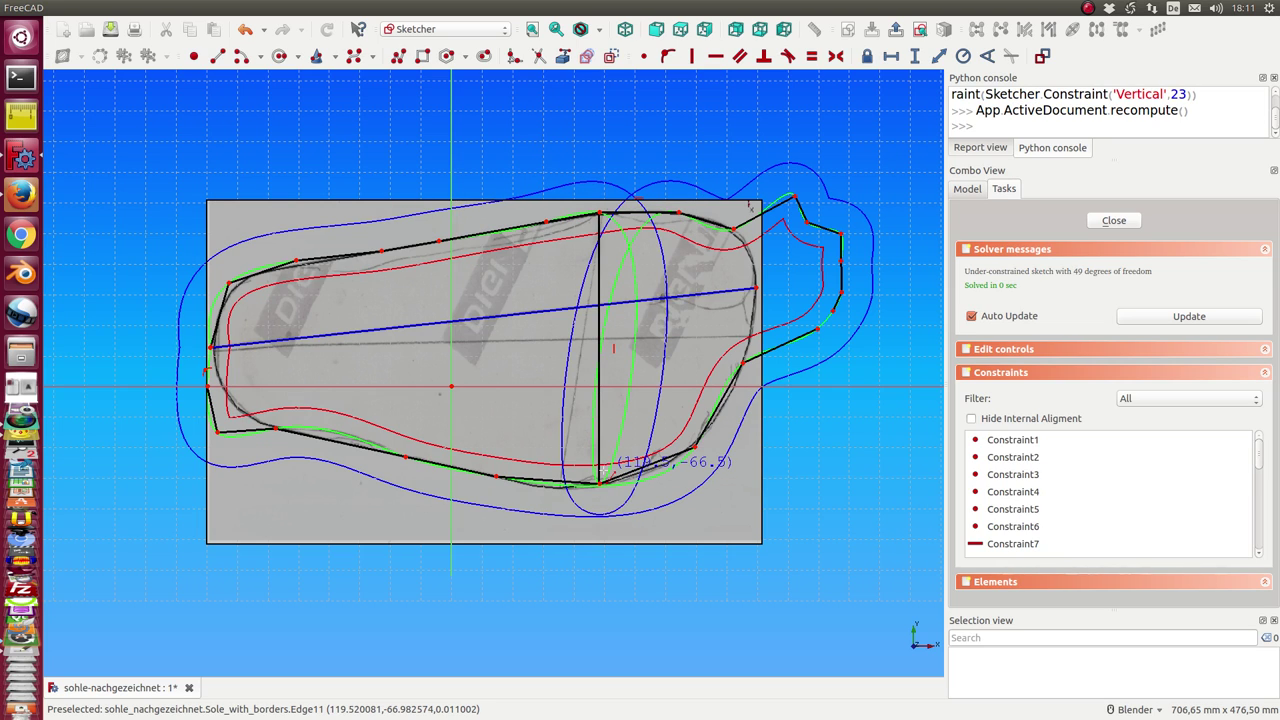
left_click(603, 306)
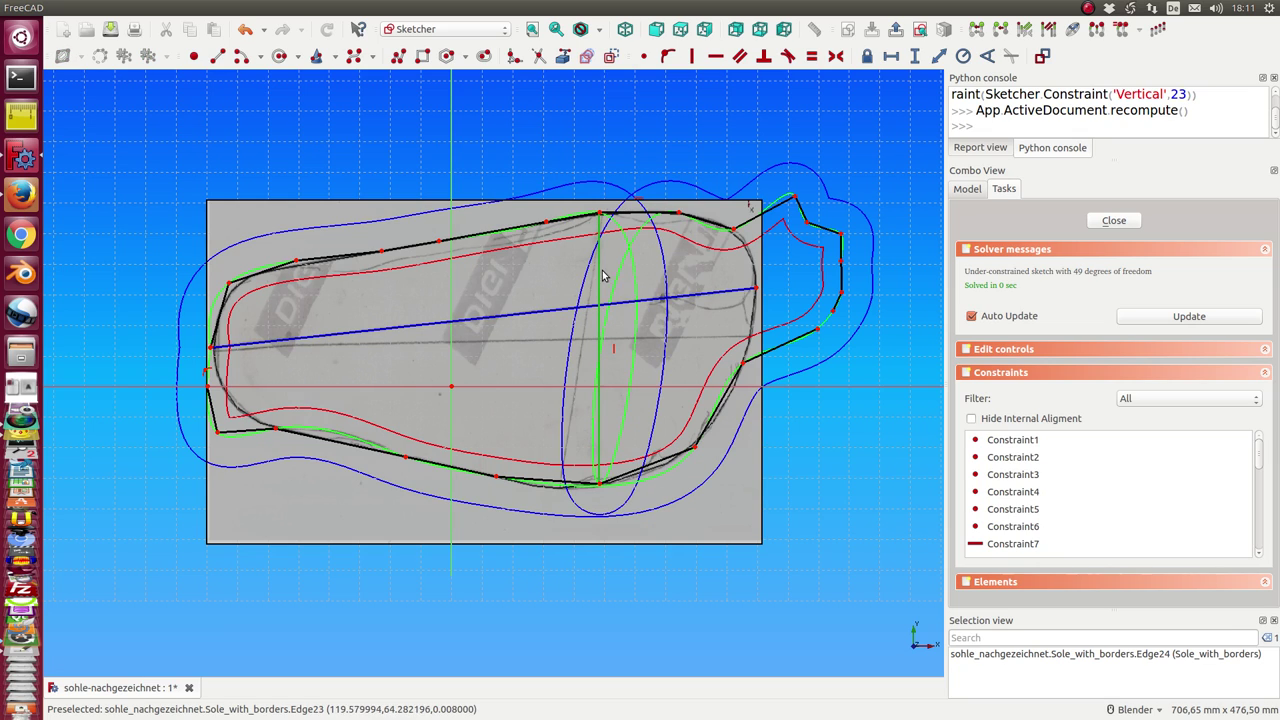
left_click(611, 56)
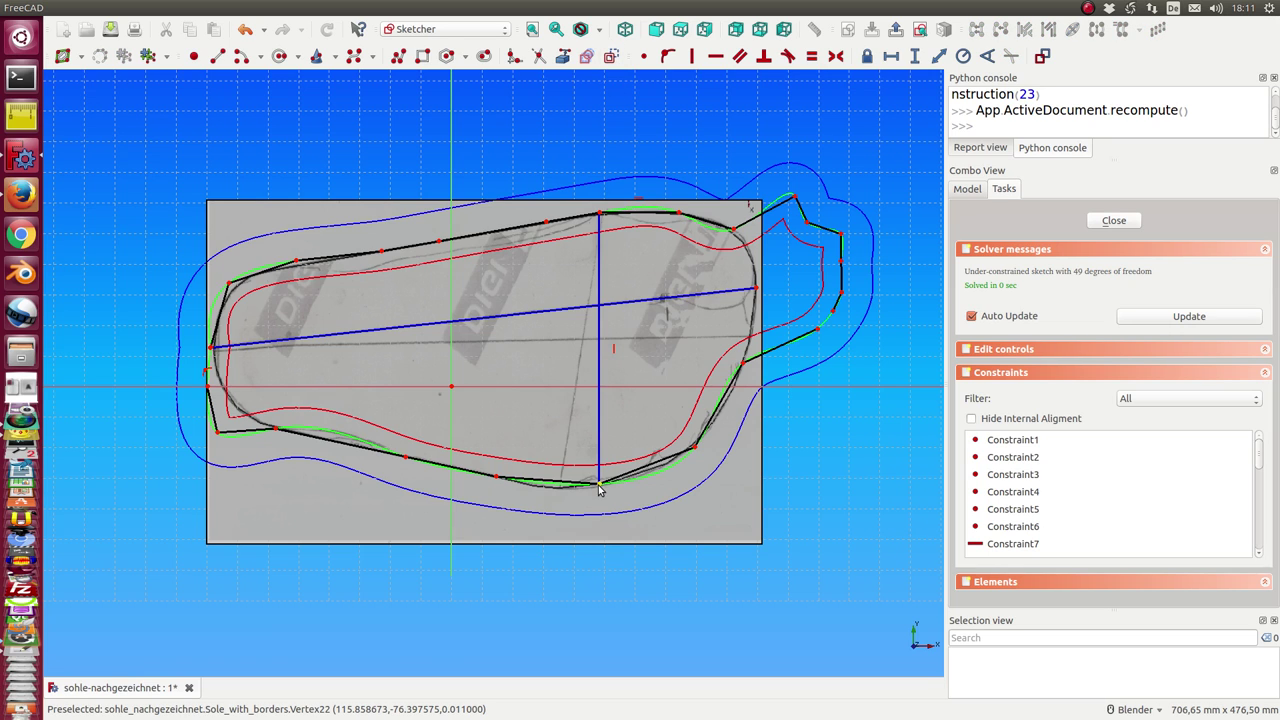
left_click_drag(601, 486, 566, 486)
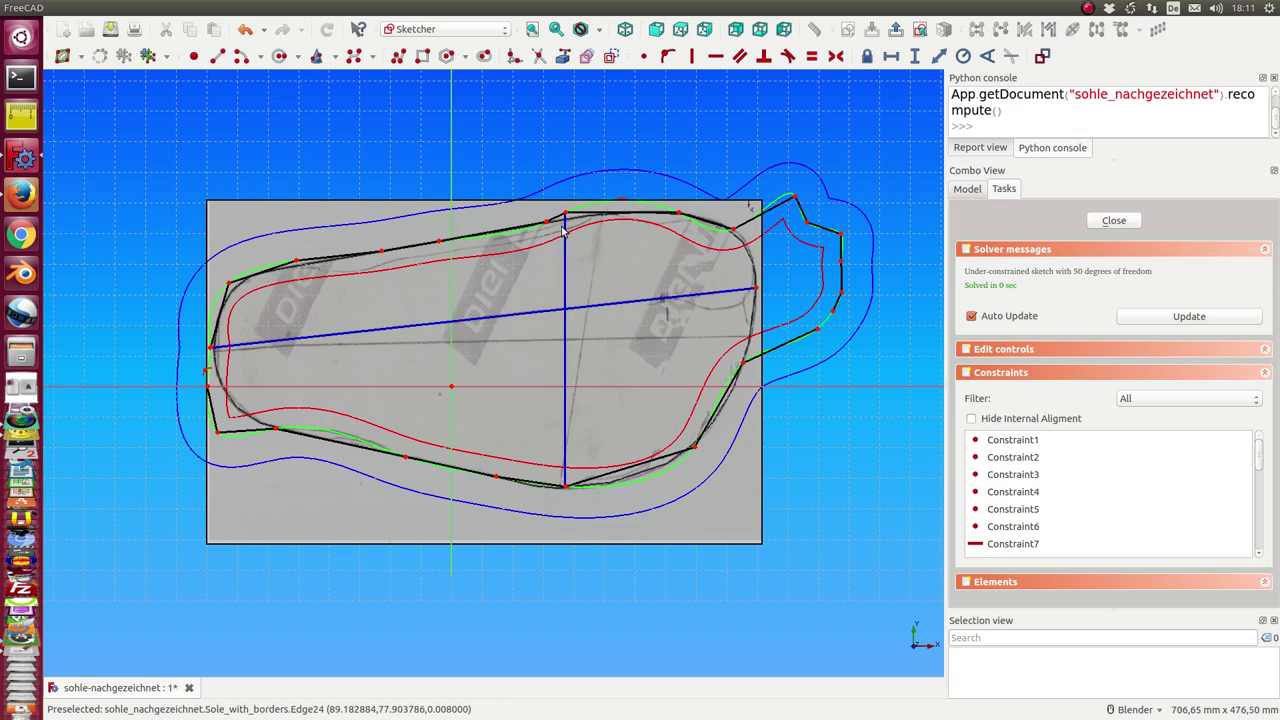
left_click_drag(566, 214, 600, 215)
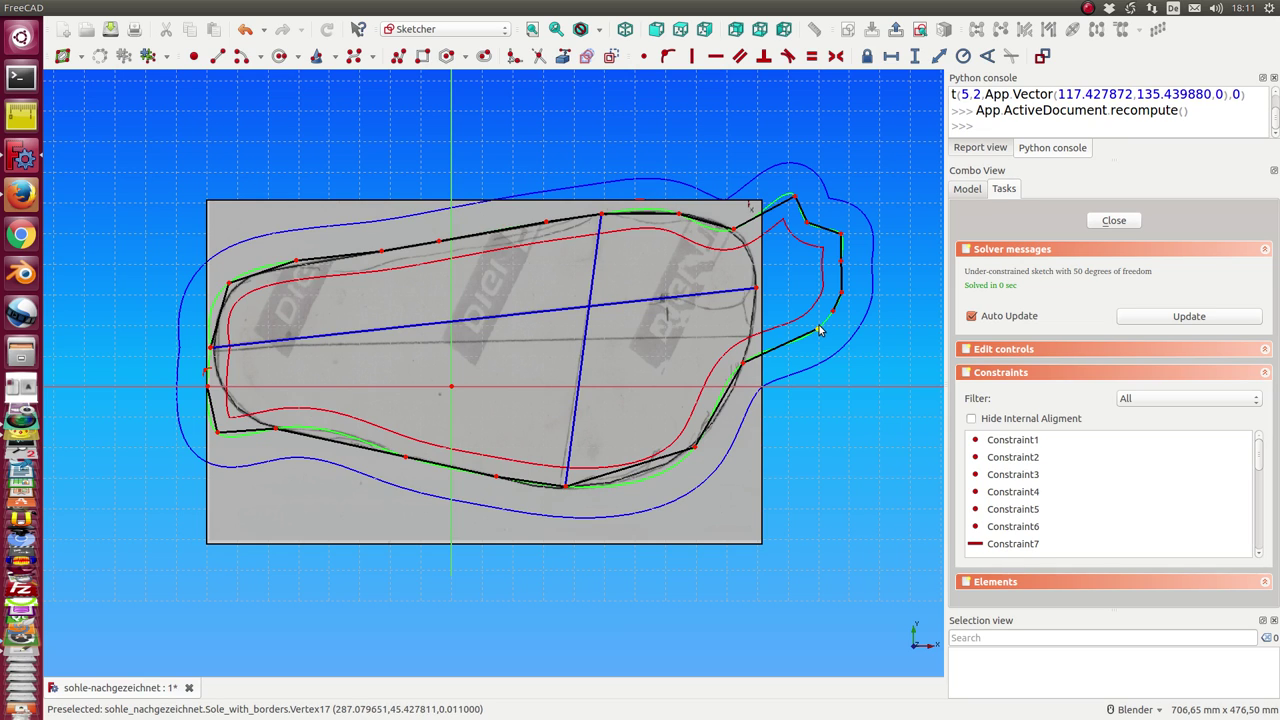
left_click_drag(566, 489, 558, 489)
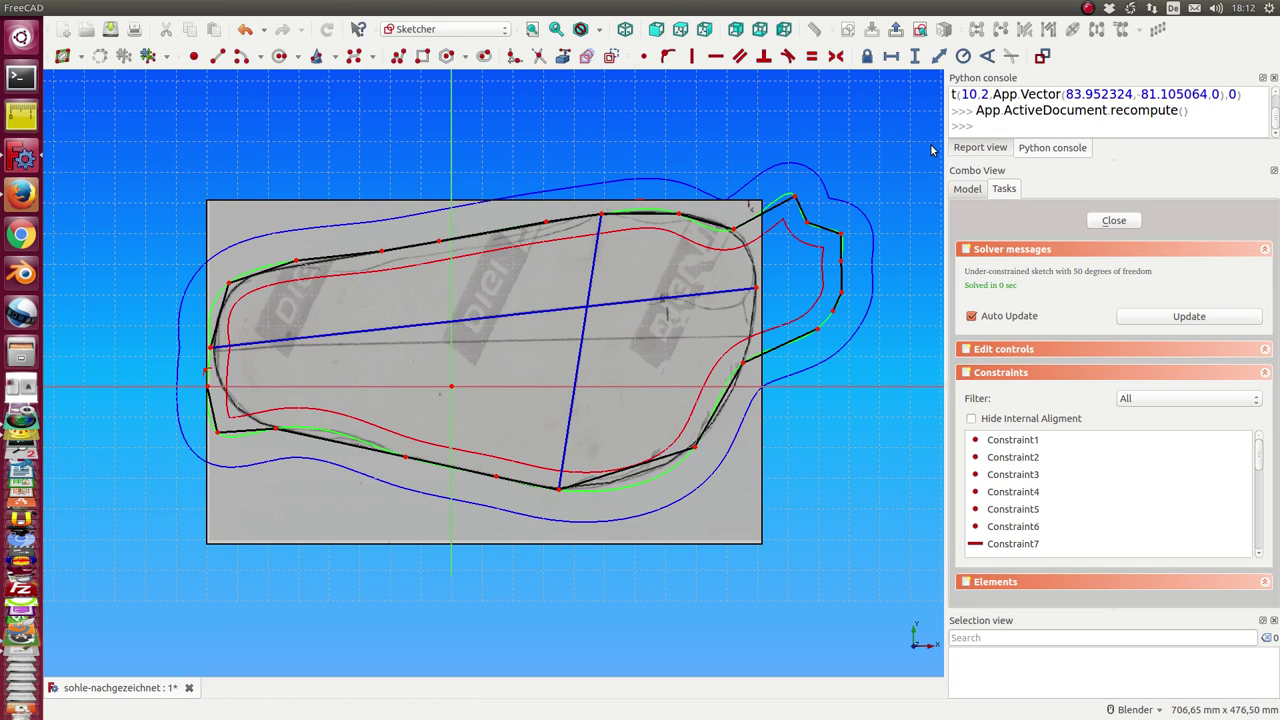
Close the sketch, display Tools > Dependency graph, then select Sole_with_borders in the tree
left_click(1108, 224)
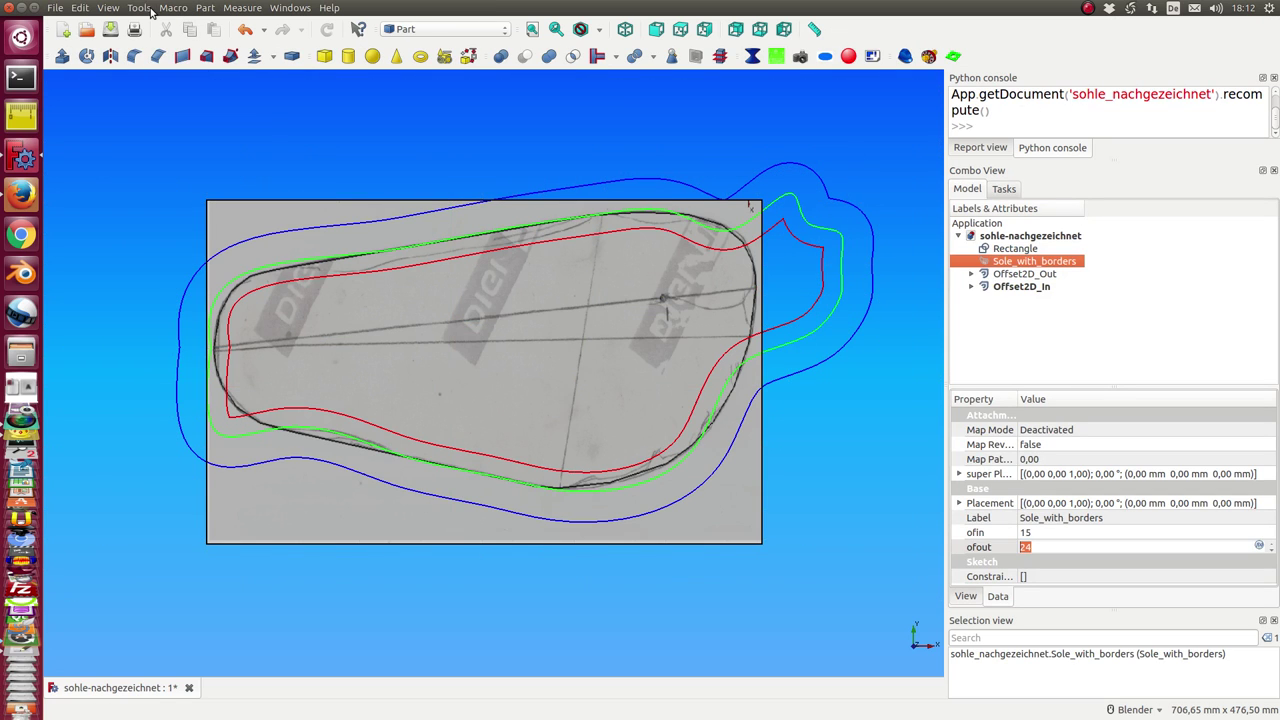
left_click(145, 9)
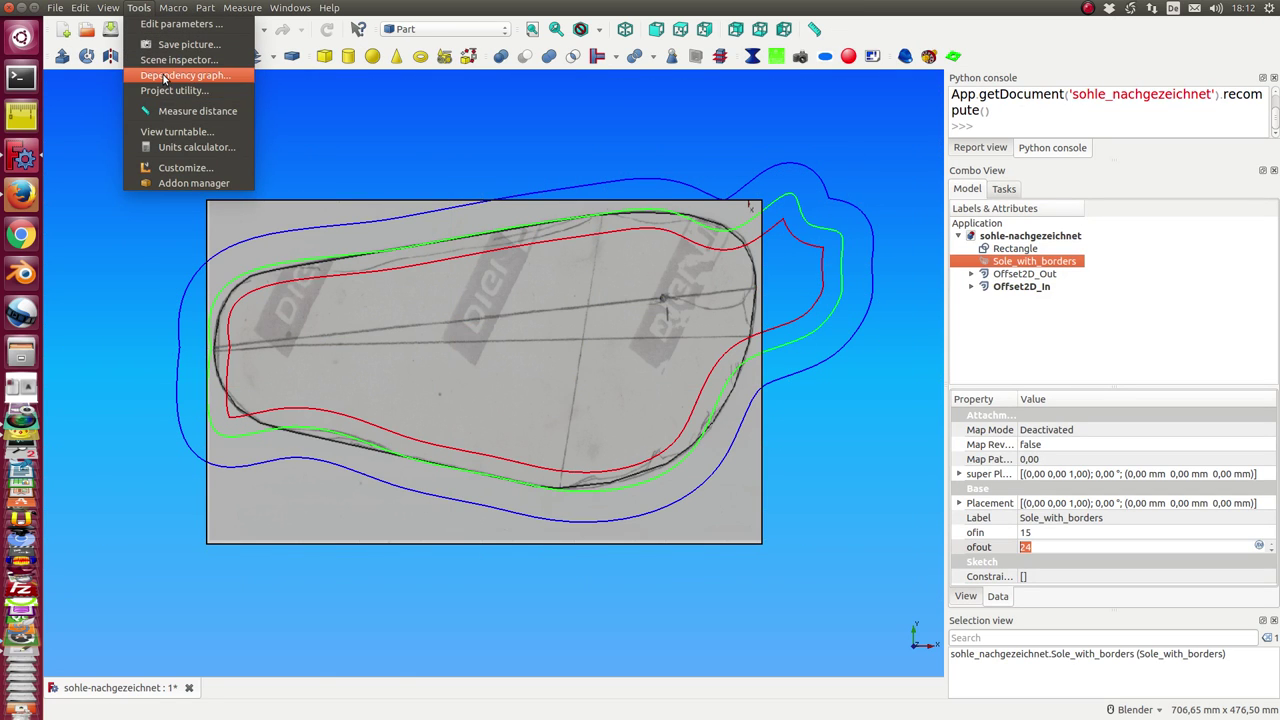
left_click(165, 75)
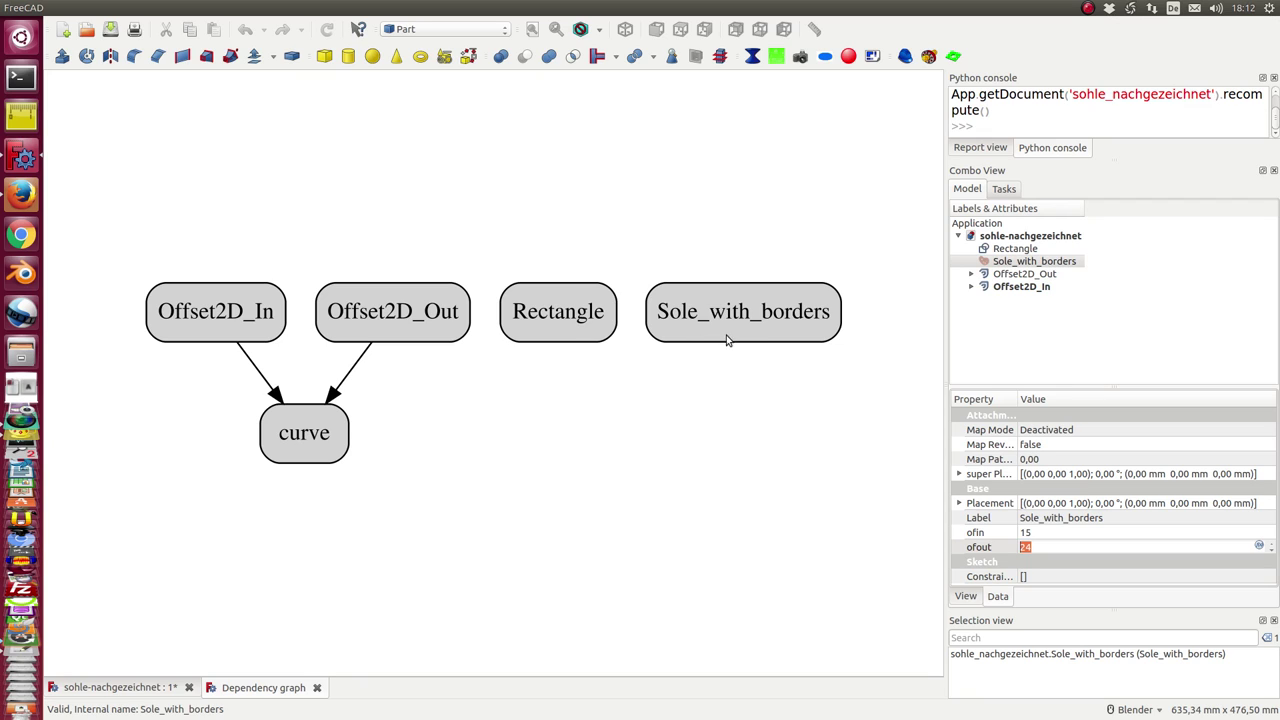
left_click(1046, 263)
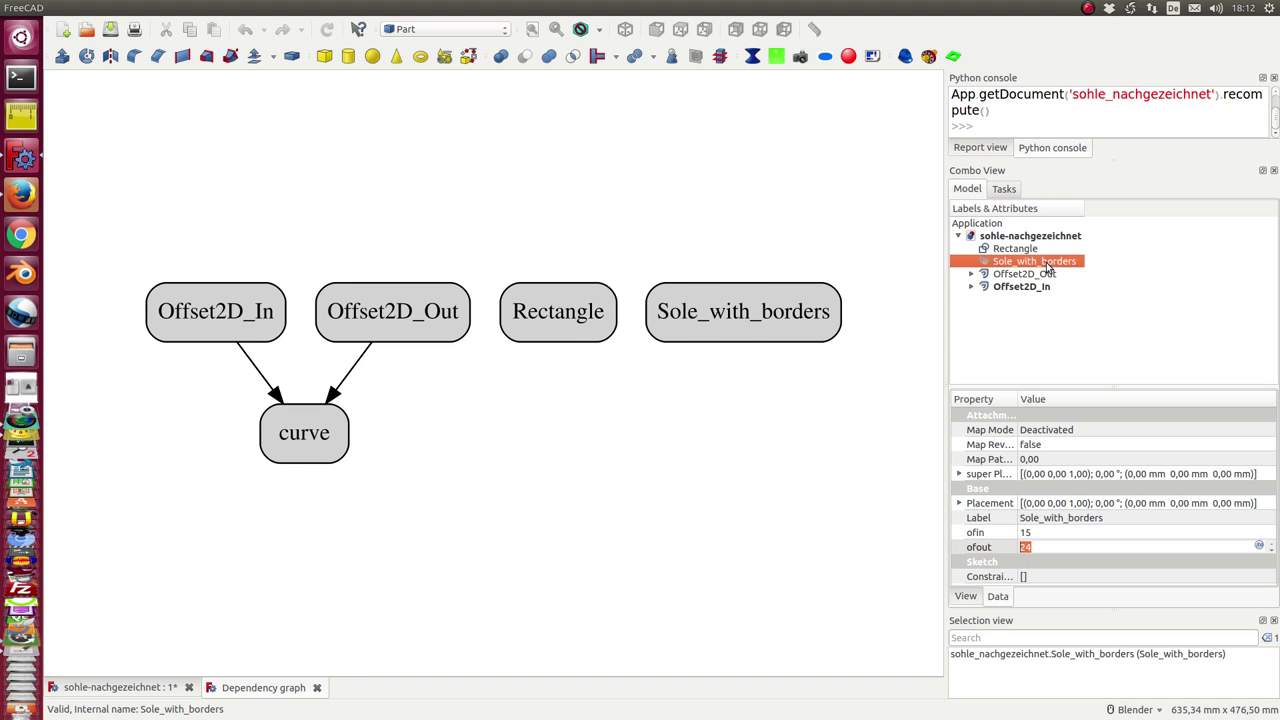
Close the dependency graph and scroll-test the inner offset value ofin in the property editor
left_click(317, 688)
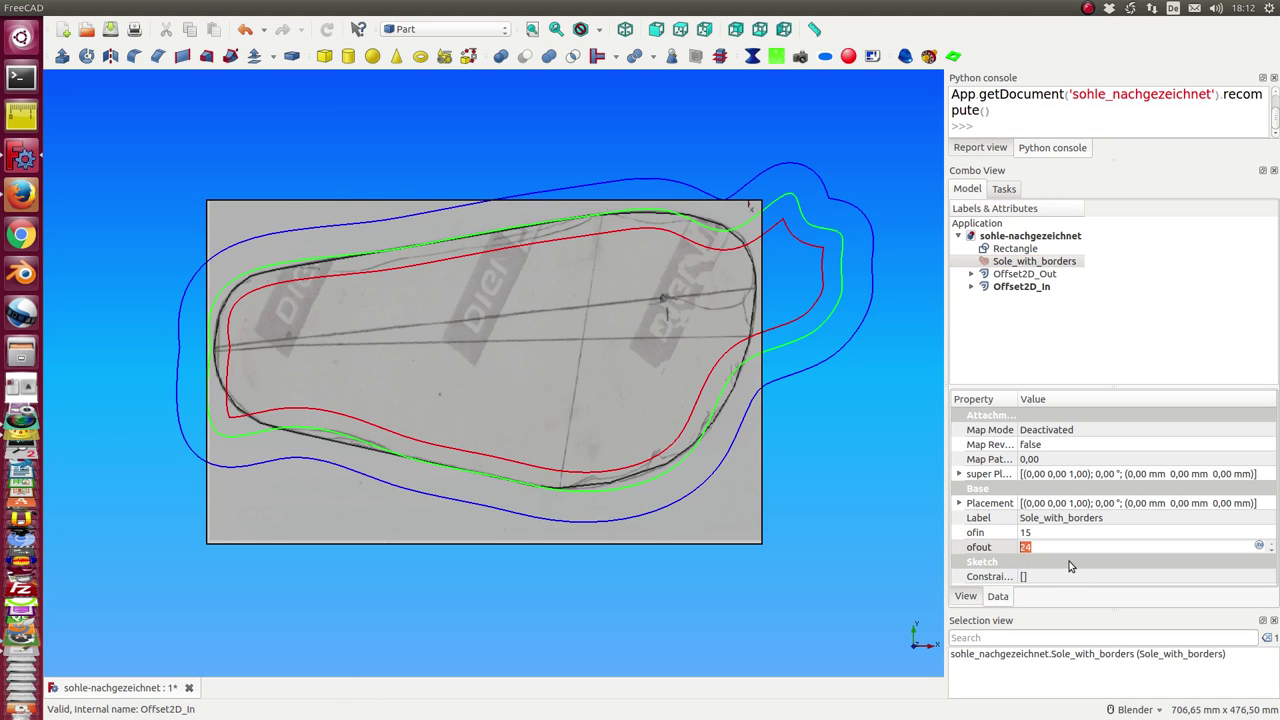
left_click(1062, 532)
scroll(1063, 530, "down", 1)
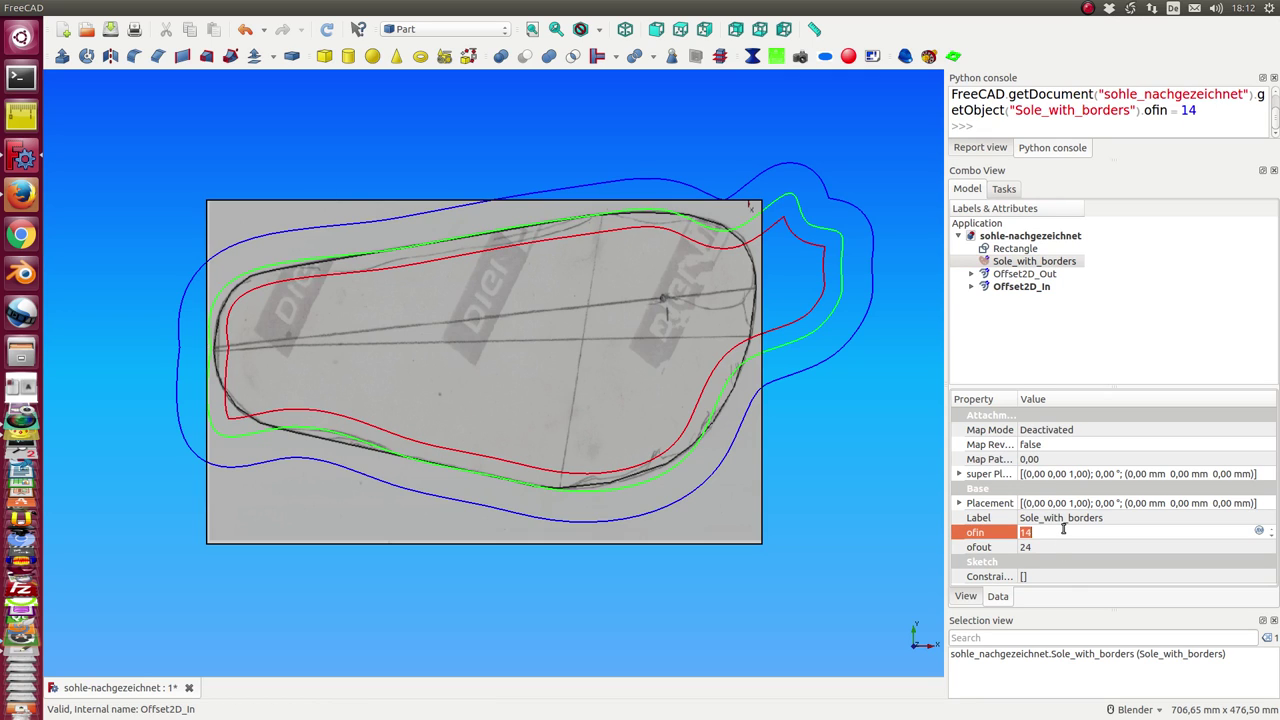
scroll(1062, 532, "up", 1)
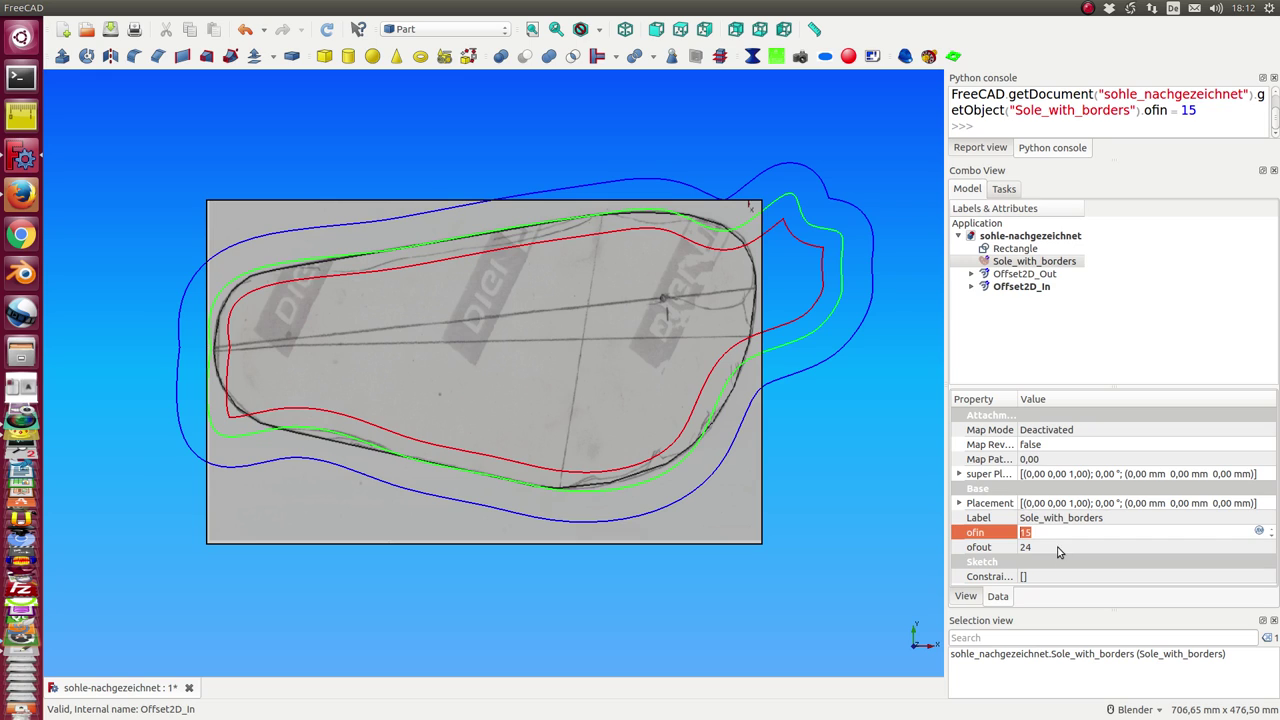
Scroll-test the outer offset value ofout, then expand Offset2D_Out and select its curve
left_click(1058, 547)
scroll(1058, 547, "down", 1)
scroll(1058, 547, "up", 1)
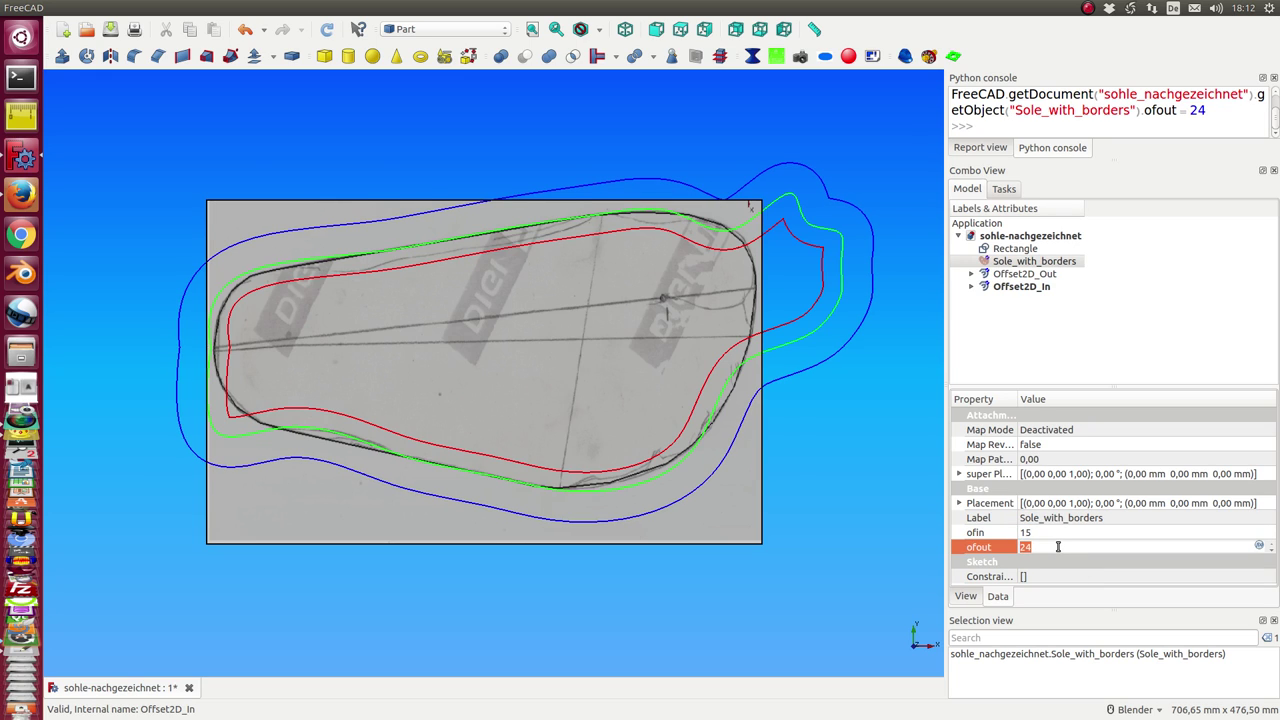
left_click(972, 275)
left_click(1018, 287)
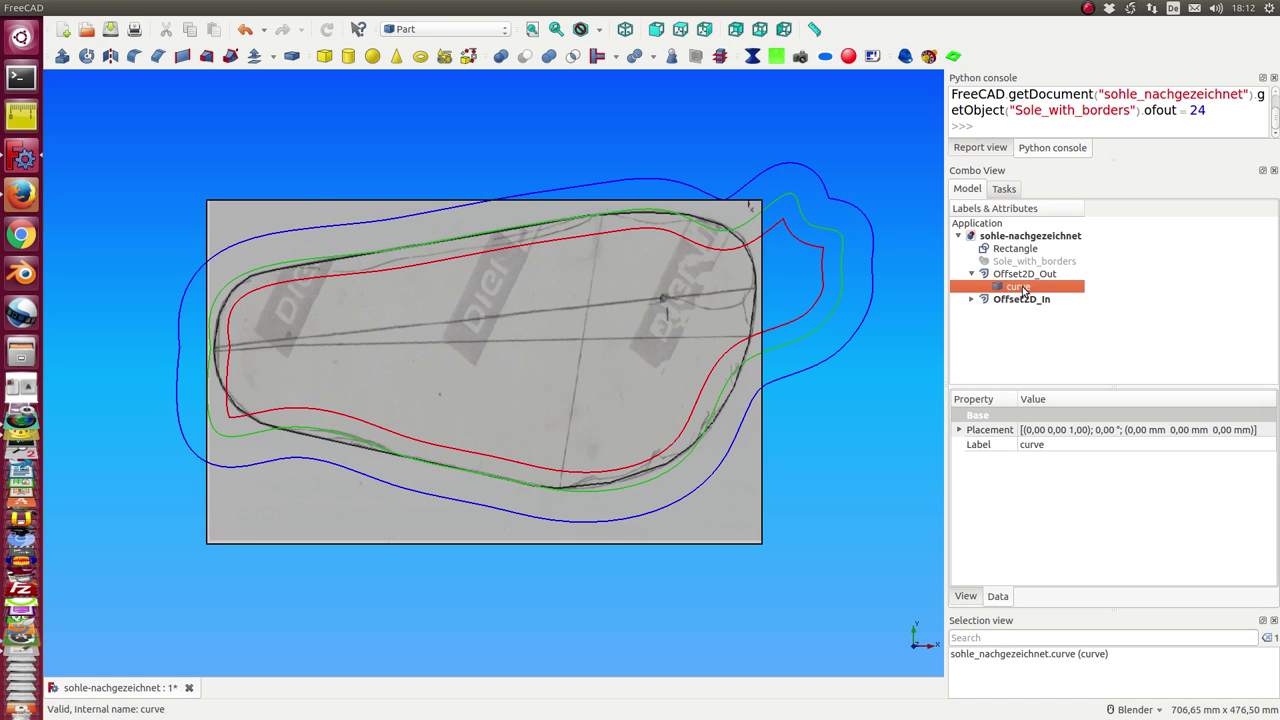